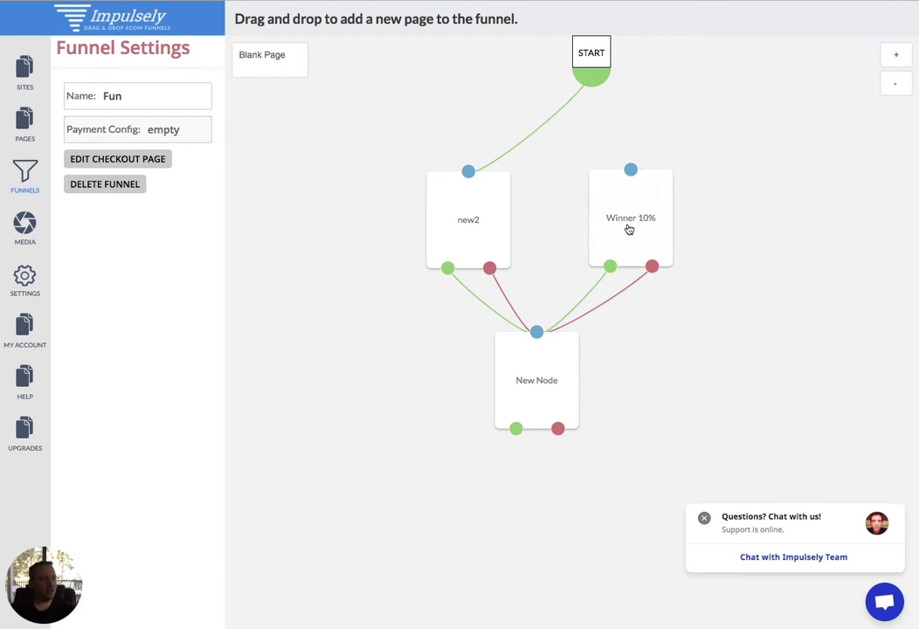
# Move the Winner 10% page closer to new2, add a blank page beside it, and connect both of the blank page's outputs to New Node.
pyautogui.moveTo(630, 222); pyautogui.dragTo(595, 224)
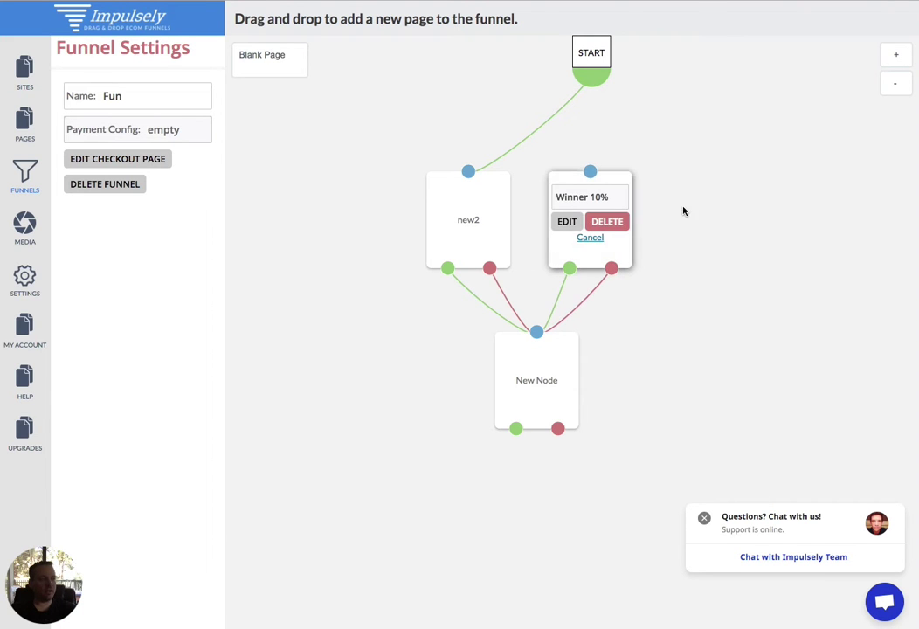
pyautogui.moveTo(277, 65); pyautogui.dragTo(718, 200)
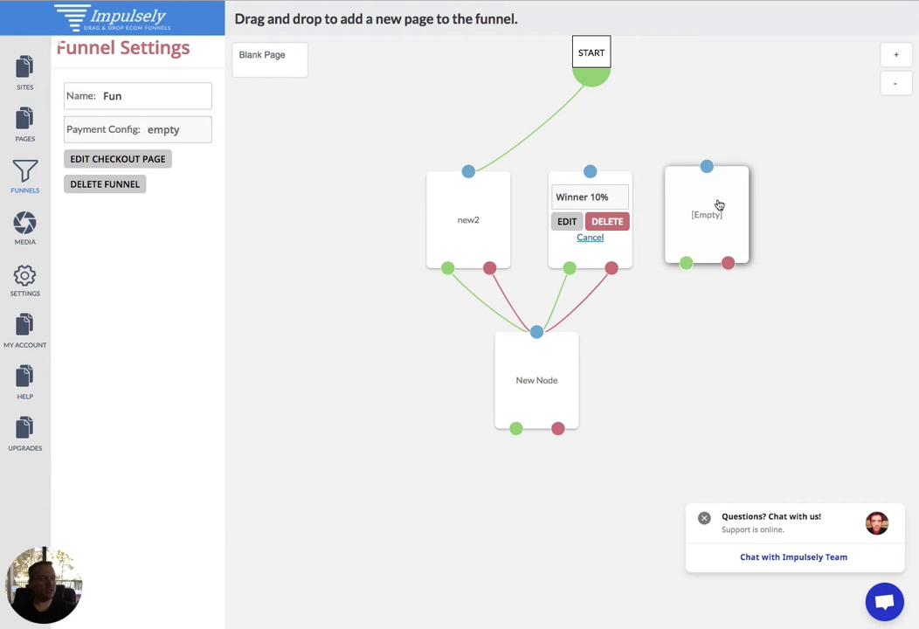
pyautogui.moveTo(685, 263); pyautogui.dragTo(537, 333)
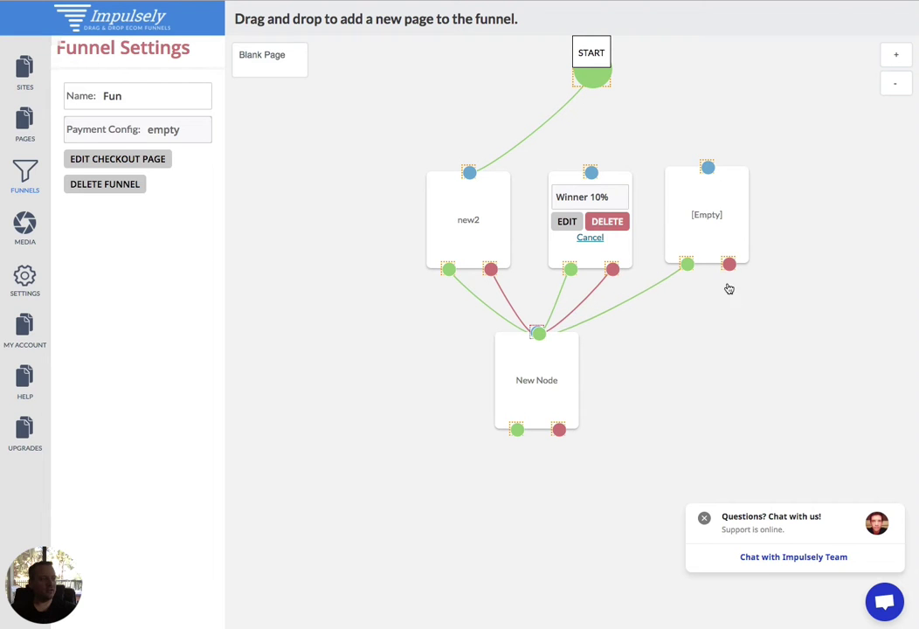
pyautogui.moveTo(727, 265); pyautogui.dragTo(540, 340)
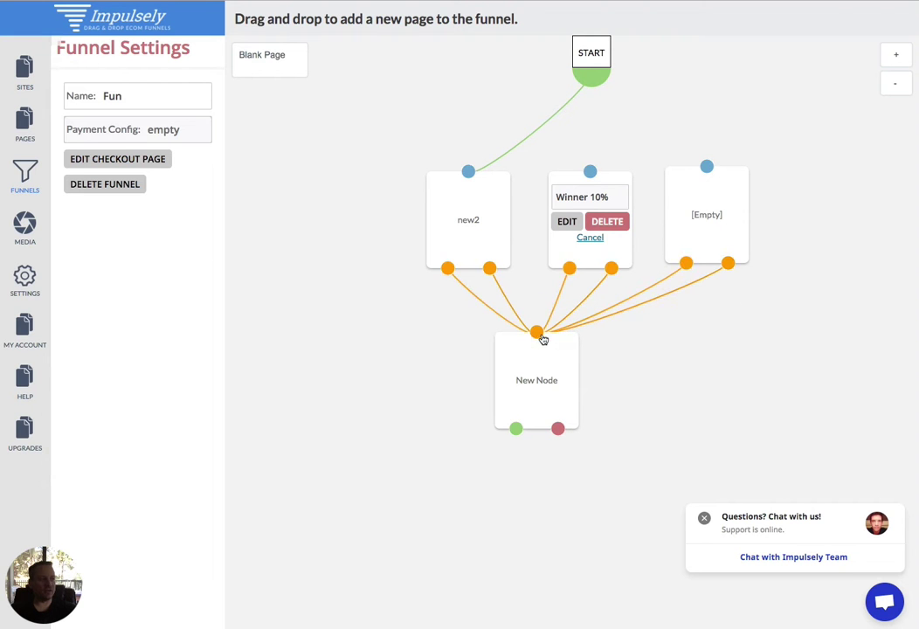
# Name the newly added empty page Winner 20%.
pyautogui.click(706, 213)
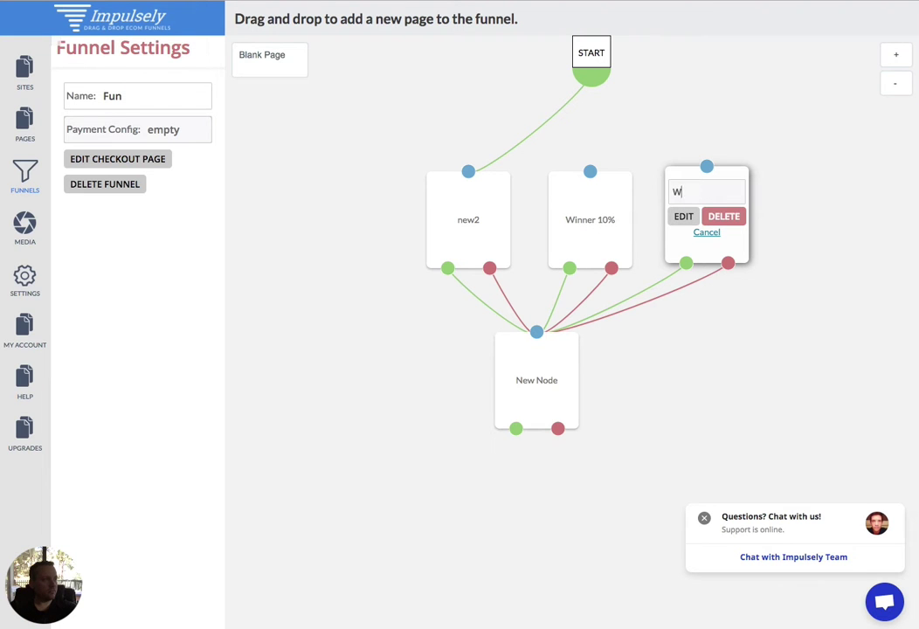
pyautogui.write('Winner2')
pyautogui.click(796, 210)
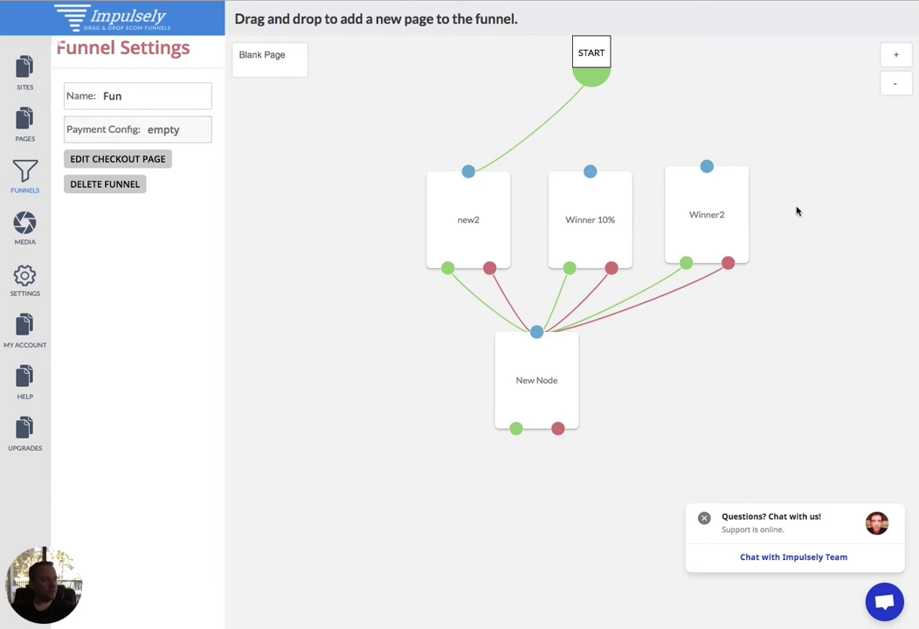
pyautogui.click(459, 220)
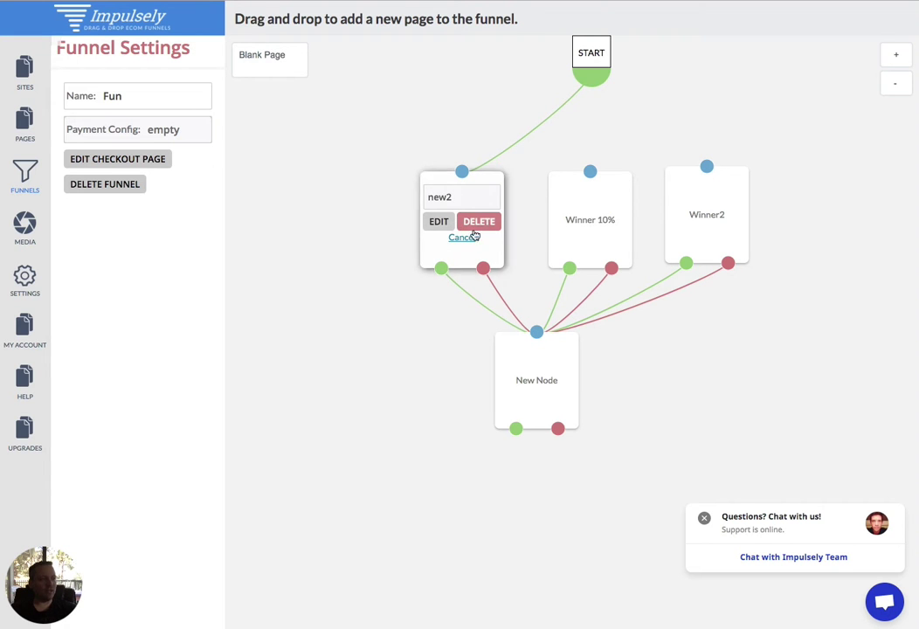
pyautogui.click(703, 213)
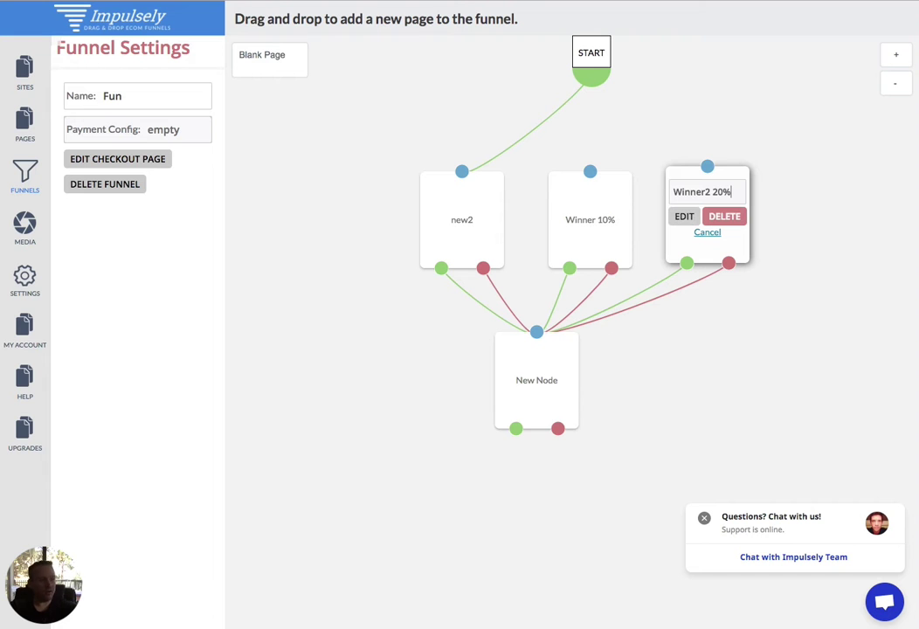
pyautogui.click(779, 176)
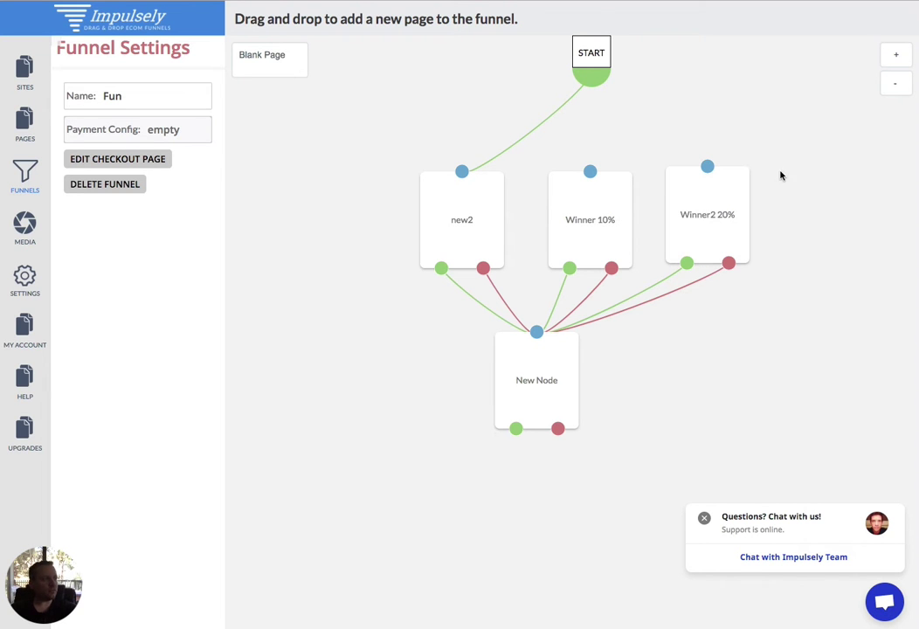
pyautogui.click(710, 213)
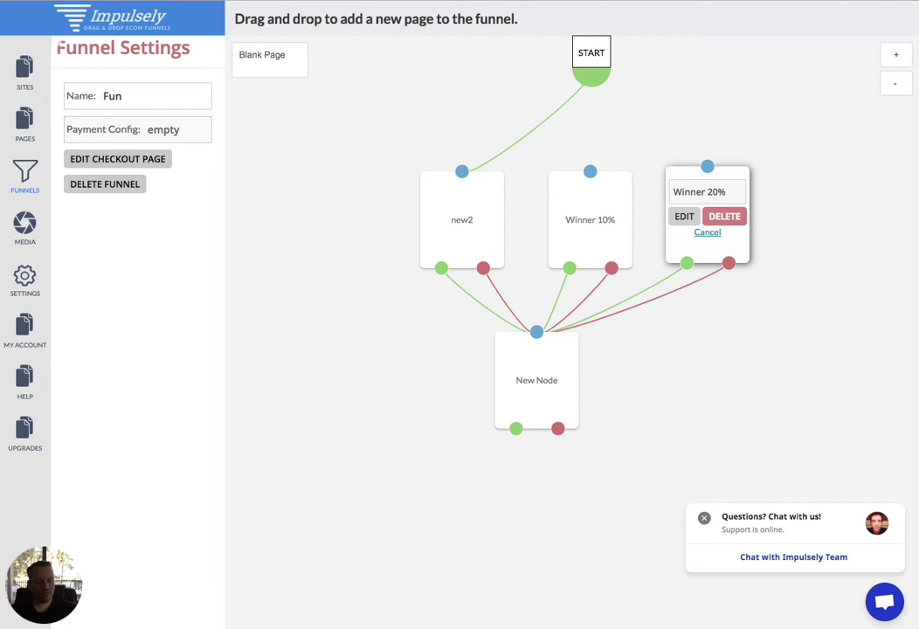
pyautogui.click(831, 211)
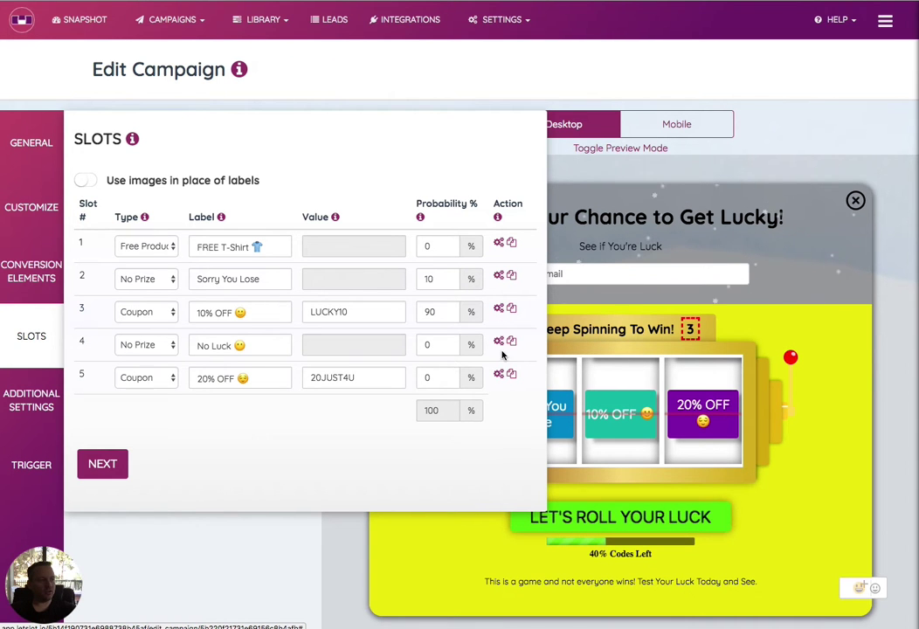
# Review the win data of the 10% OFF slot and the action options of the 20% OFF slot.
pyautogui.click(500, 310)
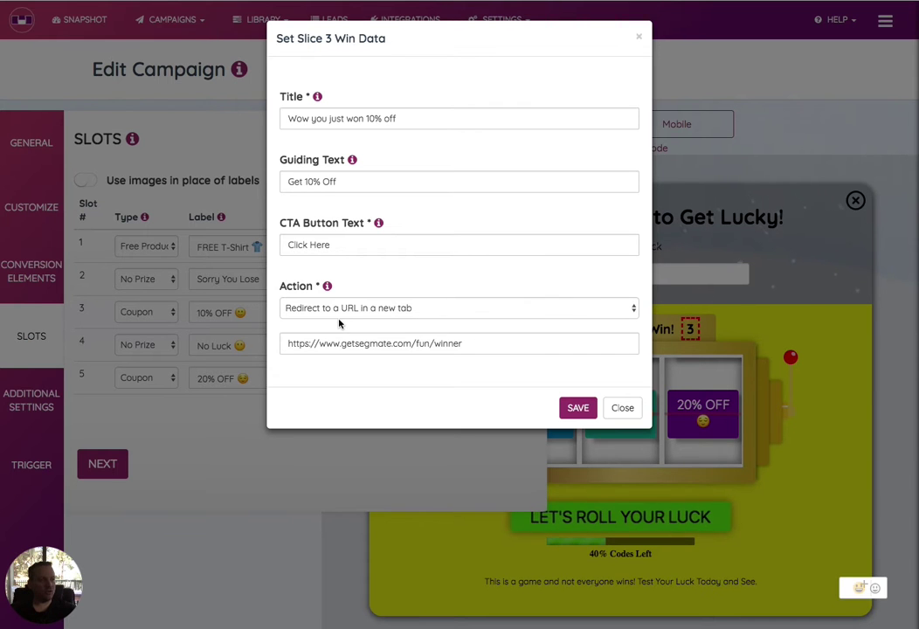
pyautogui.click(578, 407)
pyautogui.click(498, 375)
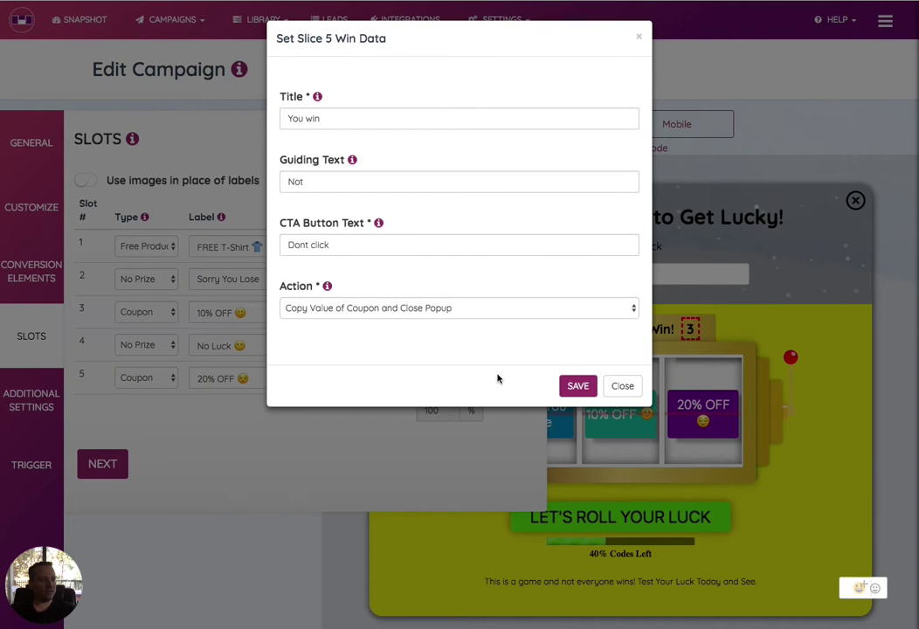
pyautogui.click(472, 310)
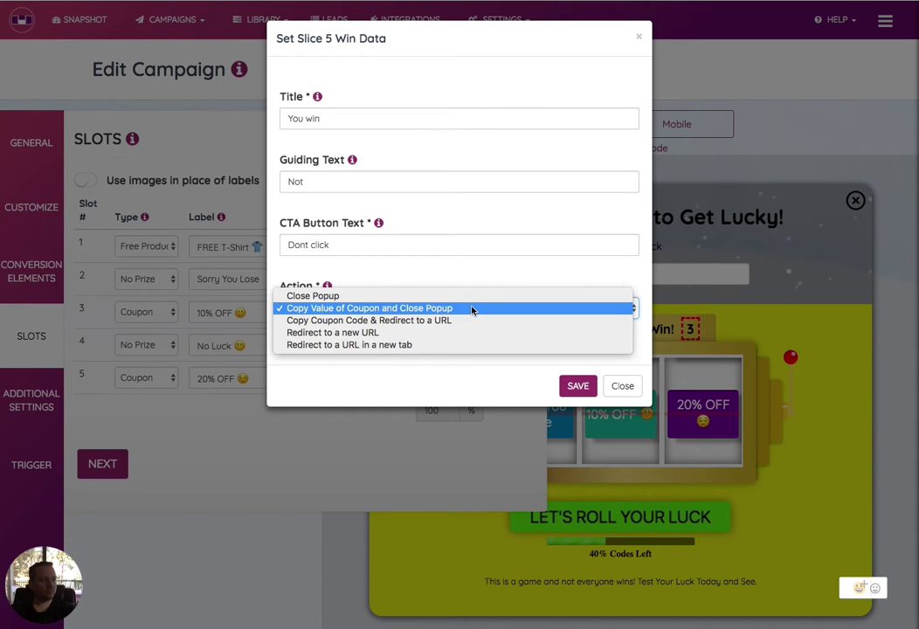
pyautogui.click(622, 386)
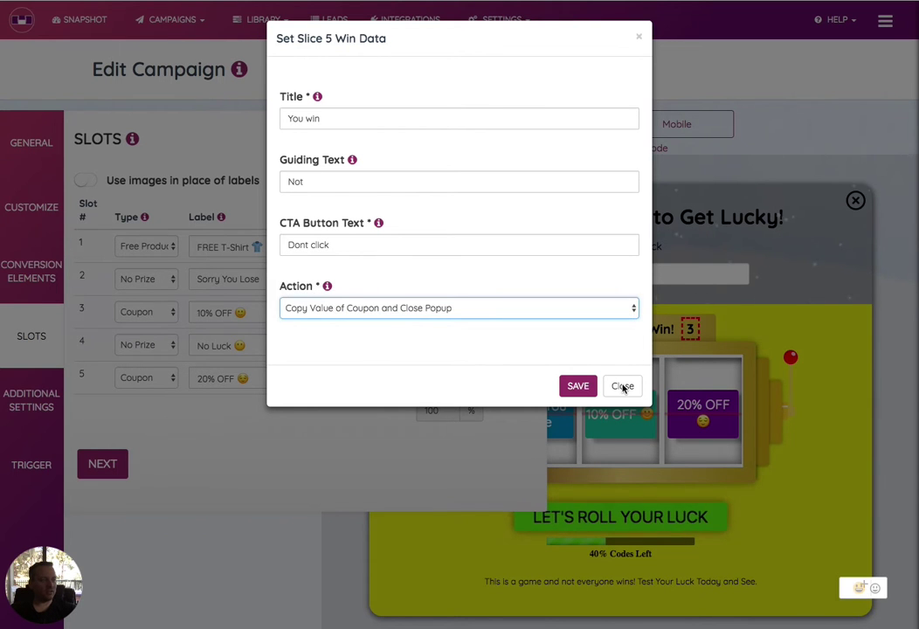
pyautogui.click(621, 386)
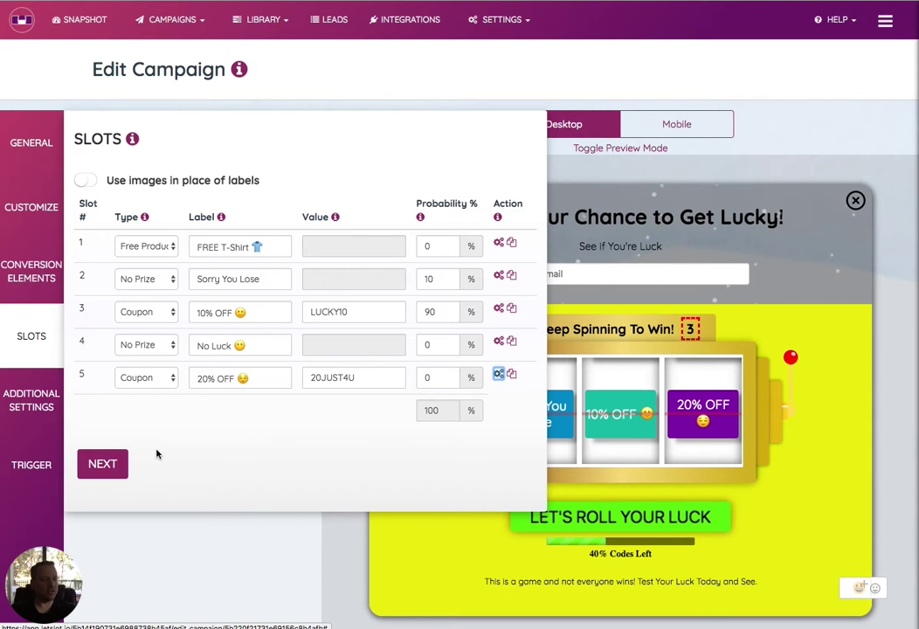
# Continue to the additional settings and examine the multiple-spin, follow-up widget and win reminder Hellobar options, including its redirect URL.
pyautogui.click(105, 463)
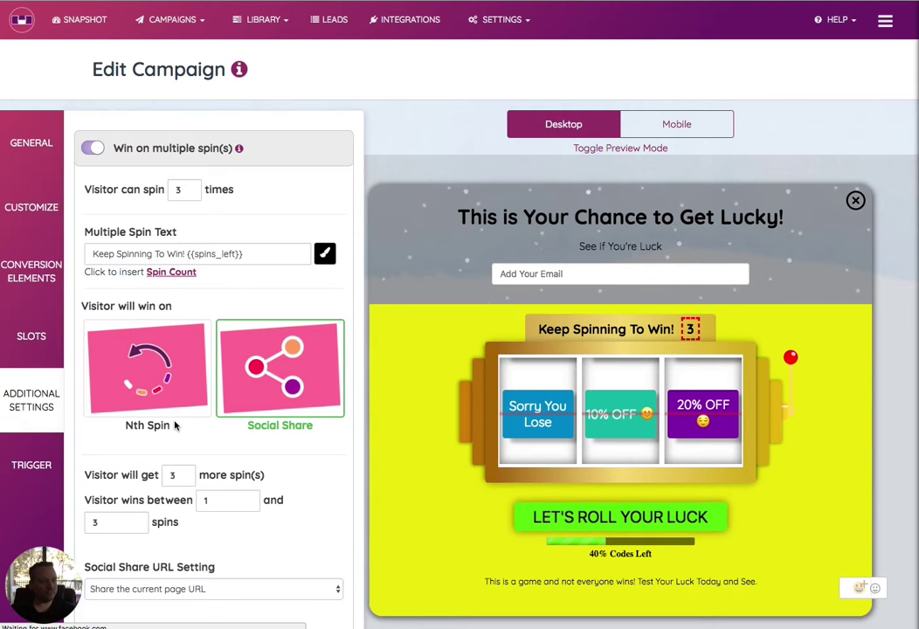
pyautogui.scroll(-10, 332, 432)
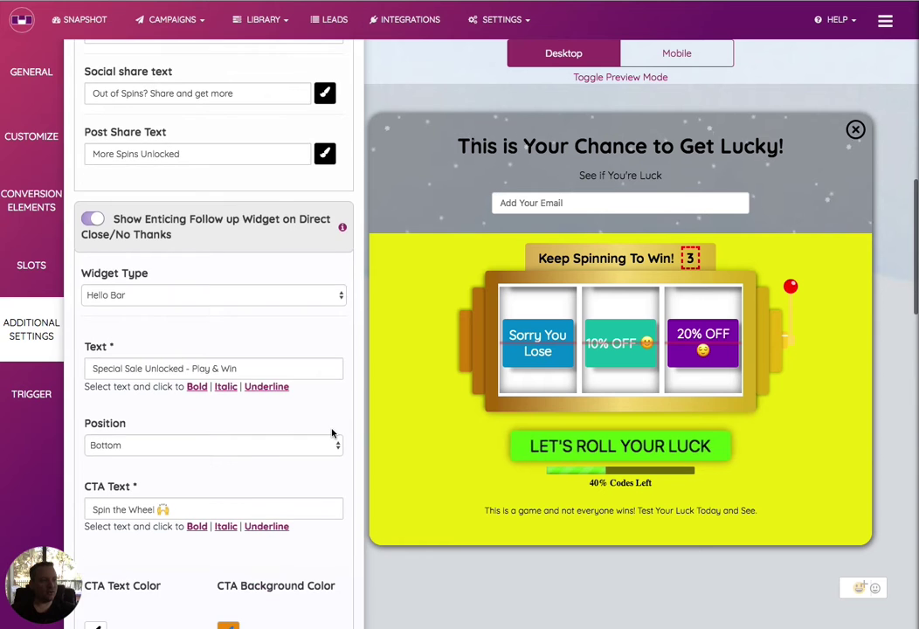
pyautogui.scroll(-5, 332, 433)
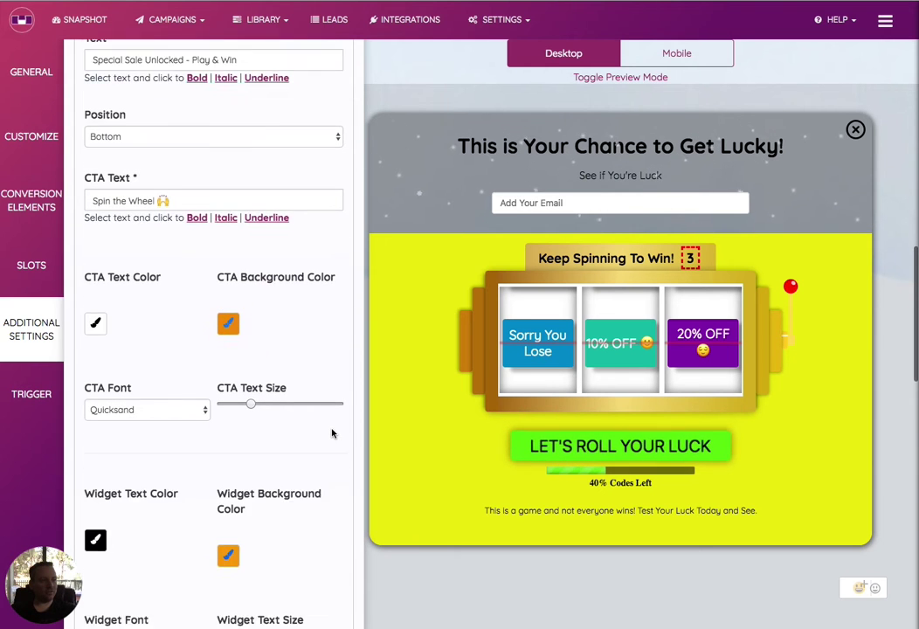
pyautogui.scroll(7, 283, 237)
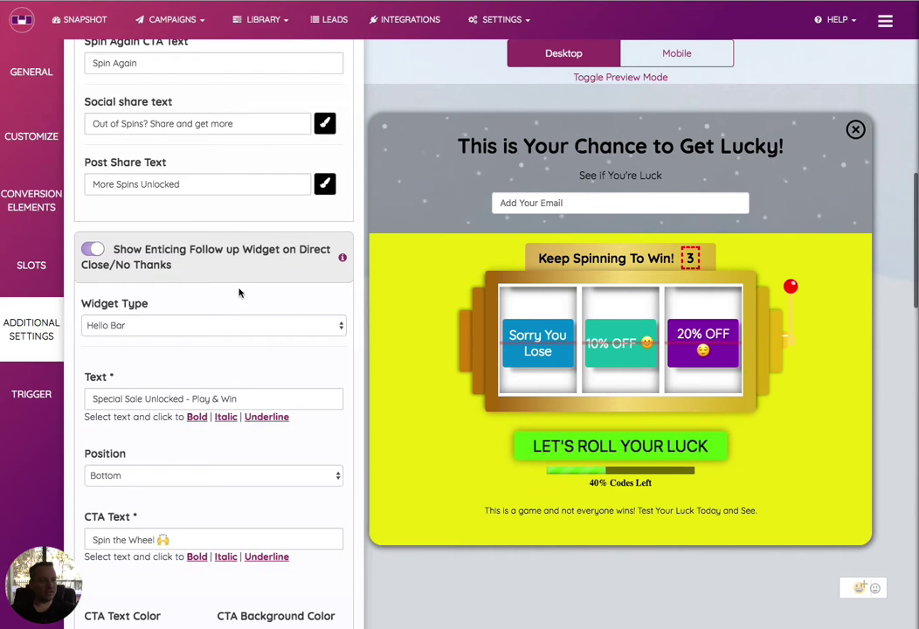
pyautogui.scroll(-8, 227, 347)
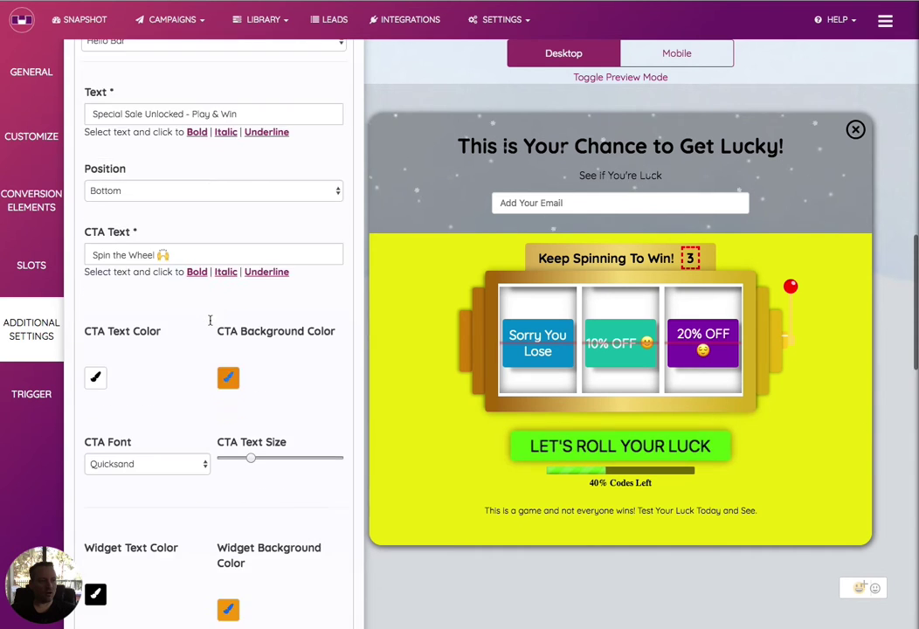
pyautogui.scroll(-8, 209, 319)
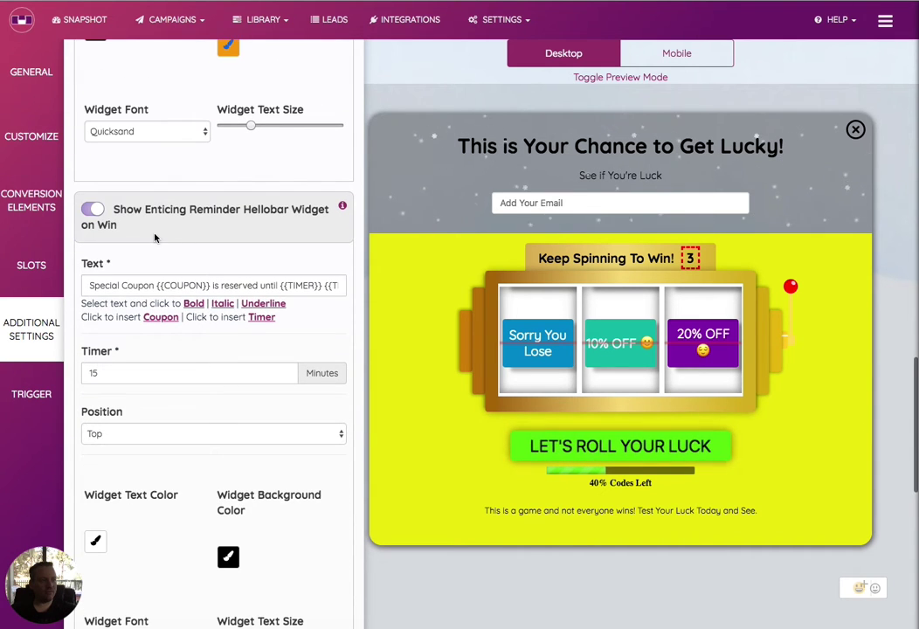
pyautogui.scroll(-5, 209, 250)
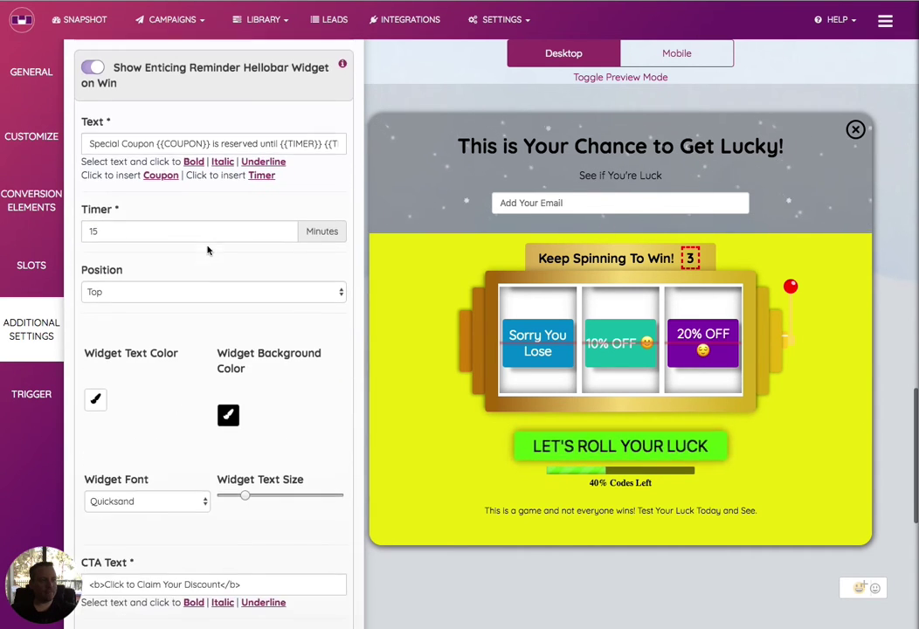
pyautogui.scroll(-6, 207, 251)
pyautogui.scroll(3, 185, 276)
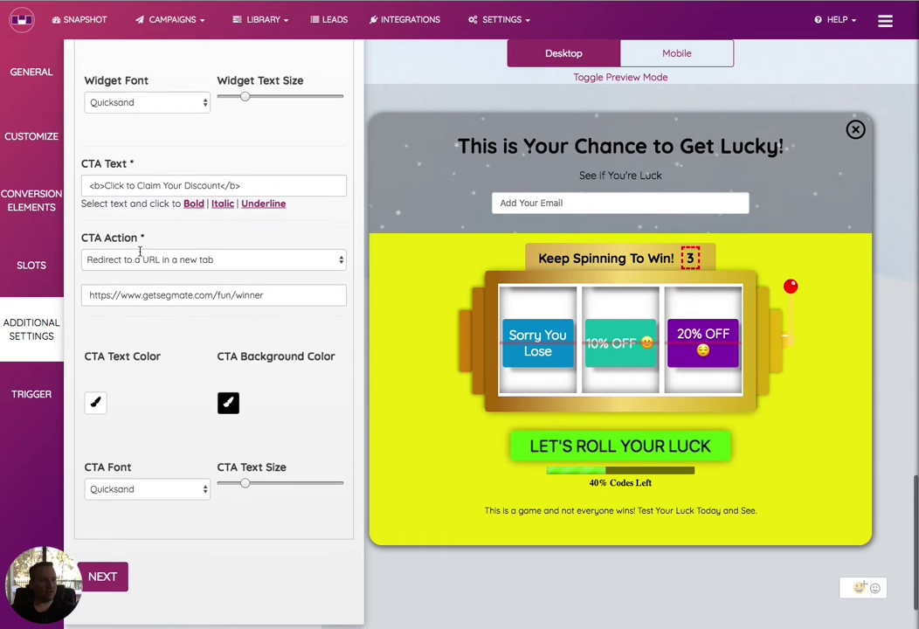
pyautogui.scroll(6, 140, 250)
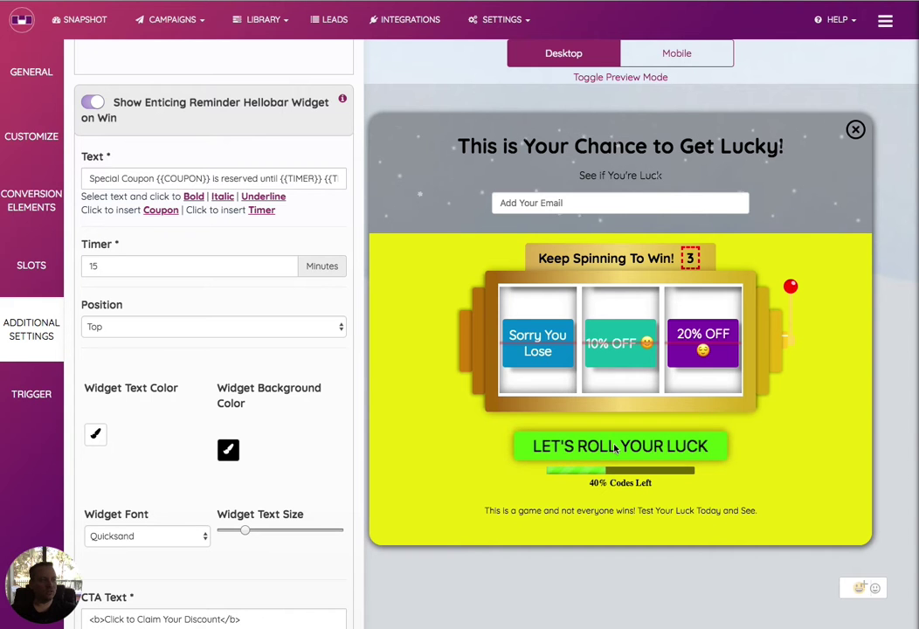
pyautogui.scroll(-5, 276, 208)
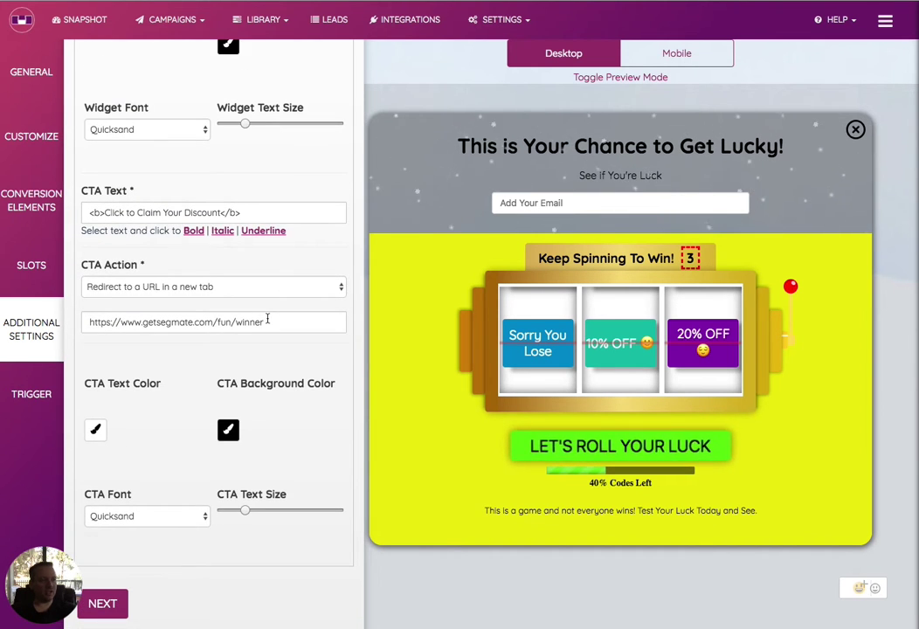
# Set the win reminder Hellobar's widget background color to orange, rgb(236, 157, 10).
pyautogui.scroll(3, 267, 320)
pyautogui.scroll(1, 267, 318)
pyautogui.scroll(-2, 164, 276)
pyautogui.scroll(1, 164, 276)
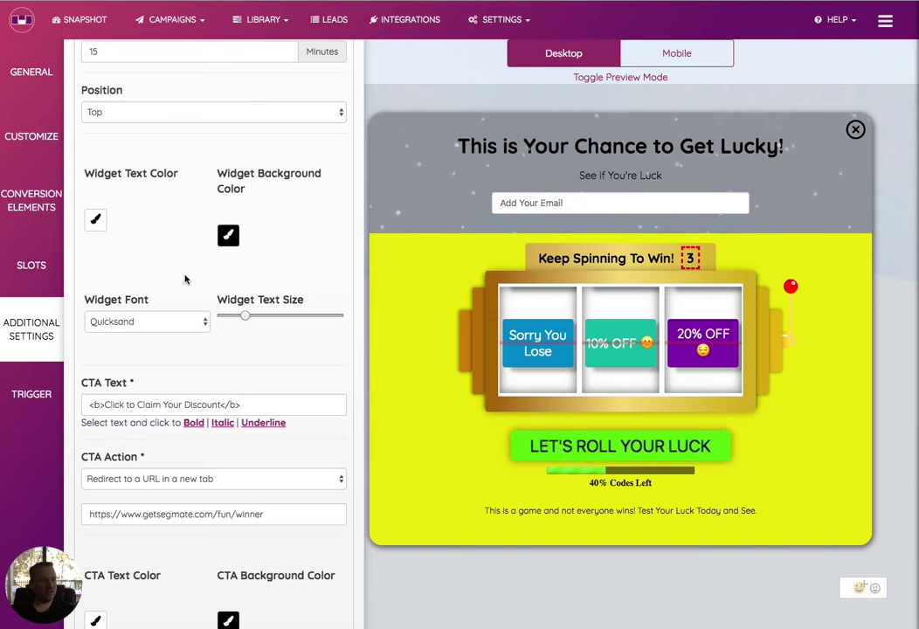
pyautogui.click(228, 234)
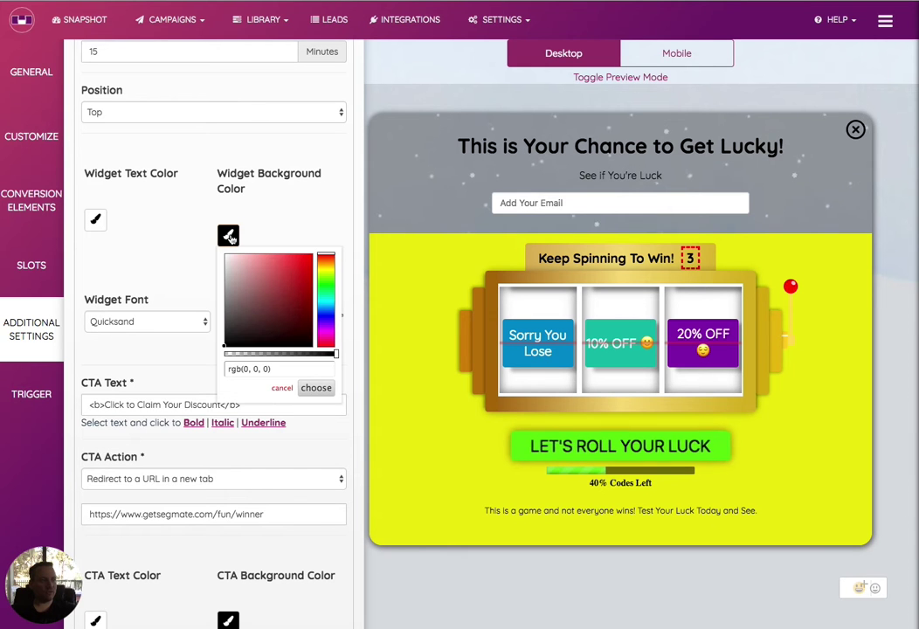
pyautogui.click(326, 260)
pyautogui.click(307, 259)
pyautogui.click(317, 388)
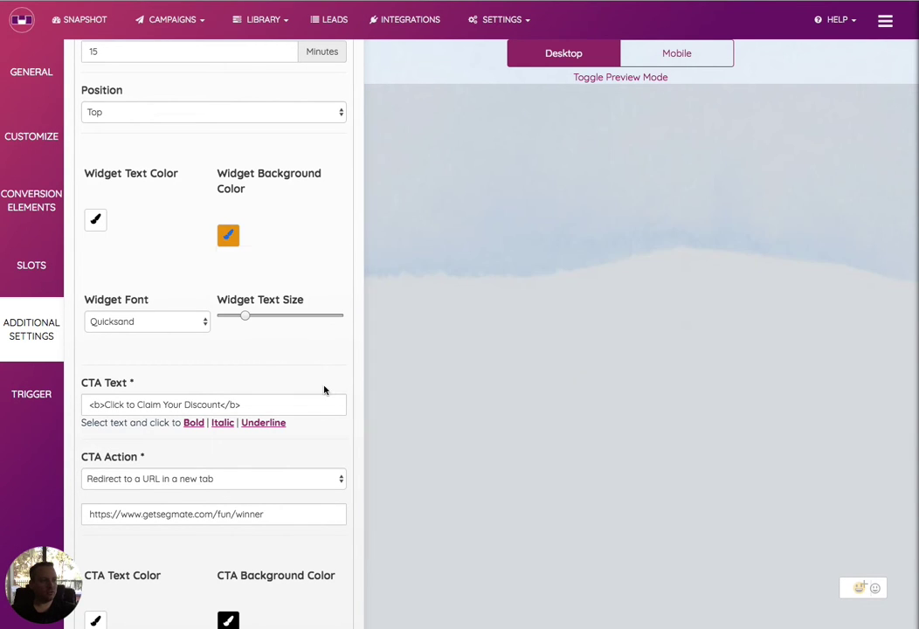
pyautogui.click(230, 234)
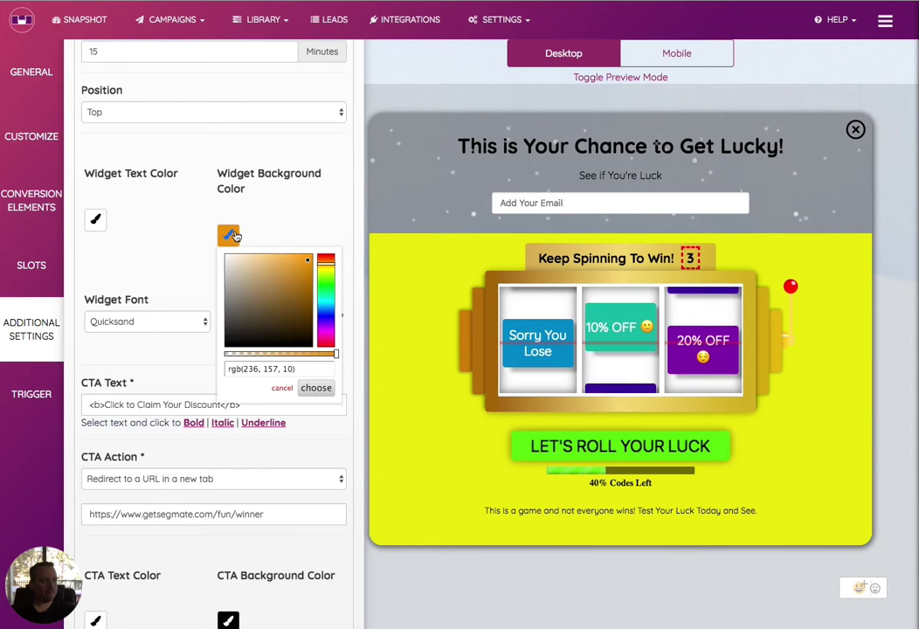
pyautogui.click(157, 255)
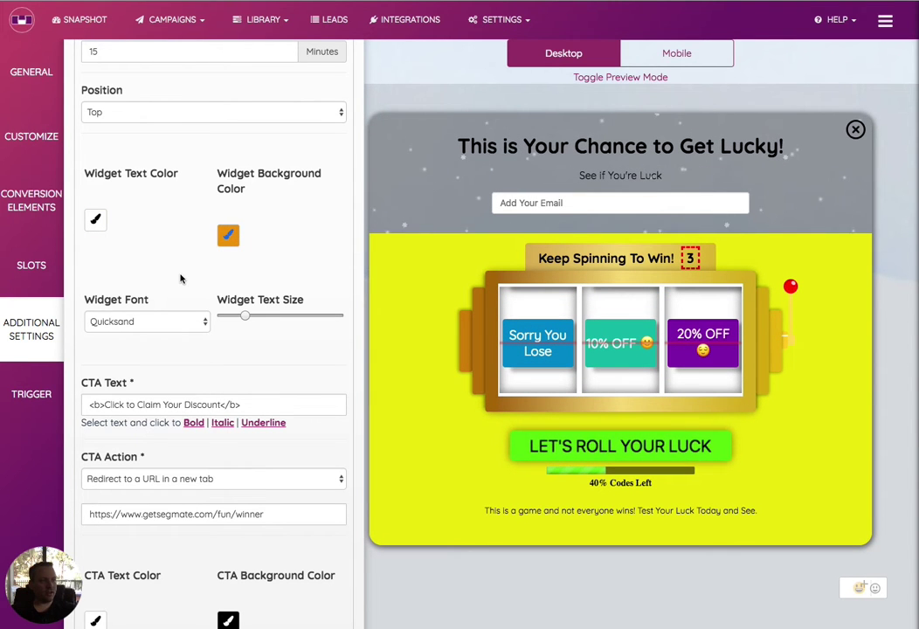
# Change the win reminder Hellobar's widget font to Montserrat.
pyautogui.scroll(-3, 181, 278)
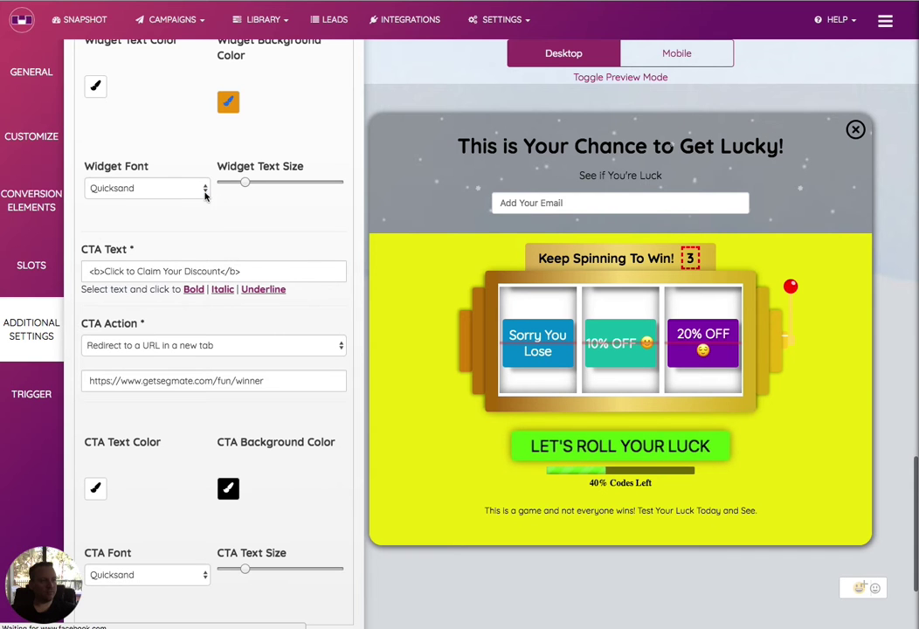
pyautogui.click(189, 194)
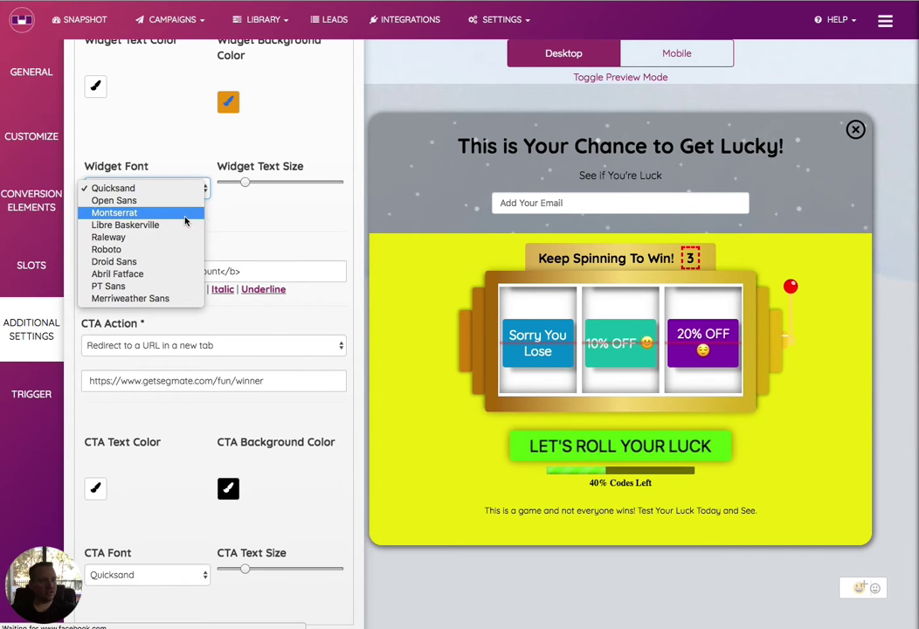
pyautogui.click(184, 215)
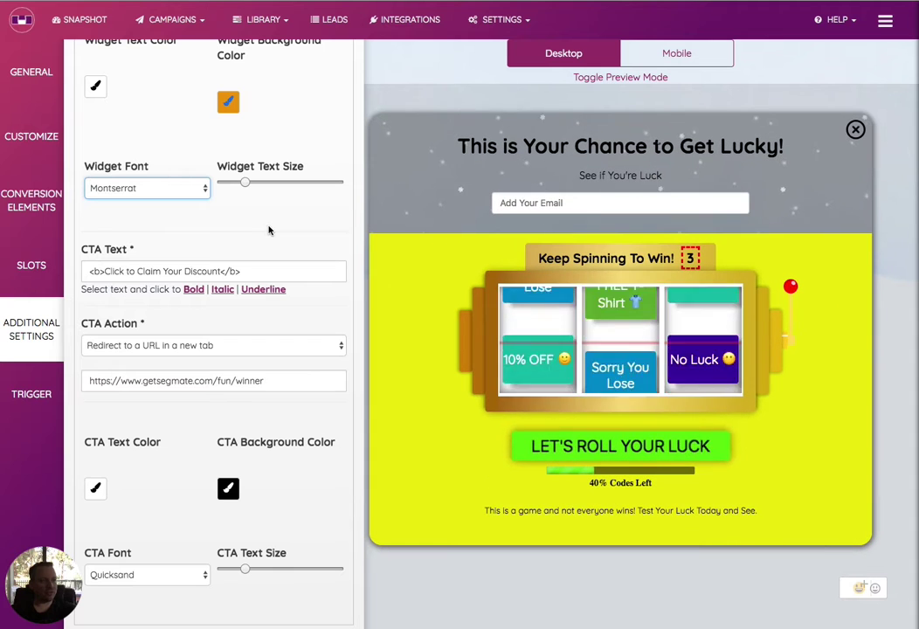
pyautogui.scroll(-1, 237, 247)
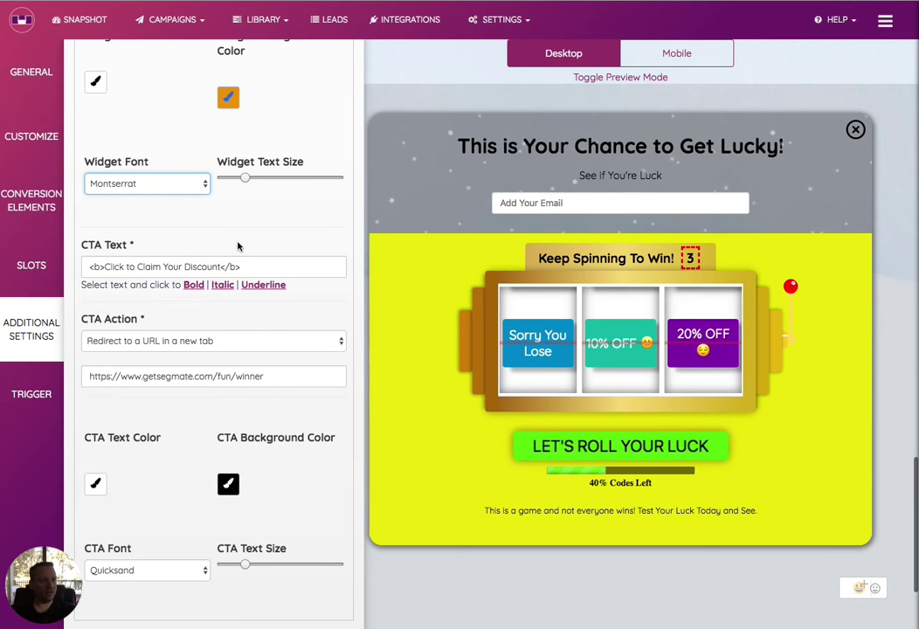
# Set the win reminder Hellobar's CTA background color to orange, rgb(245, 150, 2).
pyautogui.scroll(-3, 237, 247)
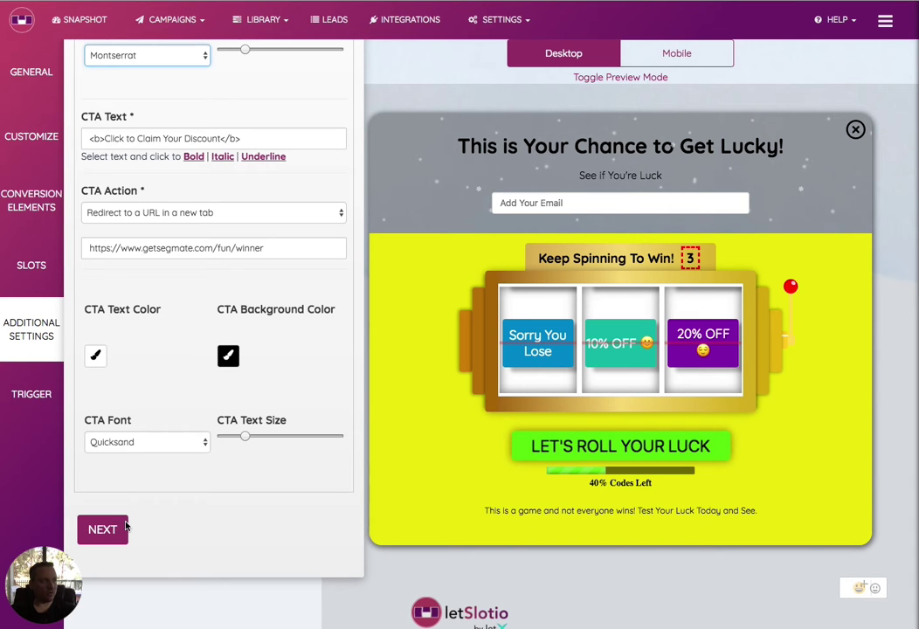
pyautogui.scroll(-2, 113, 524)
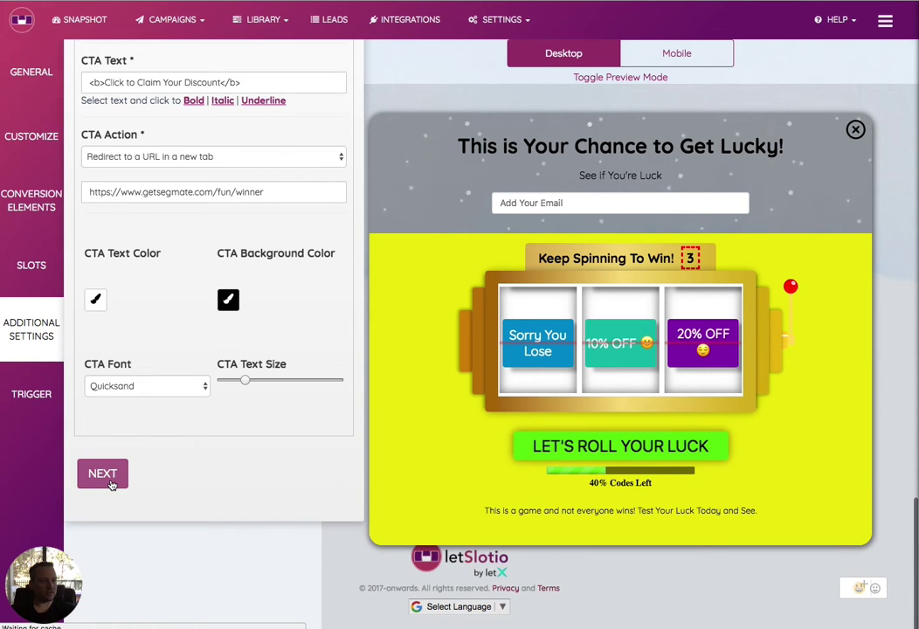
pyautogui.scroll(2, 157, 374)
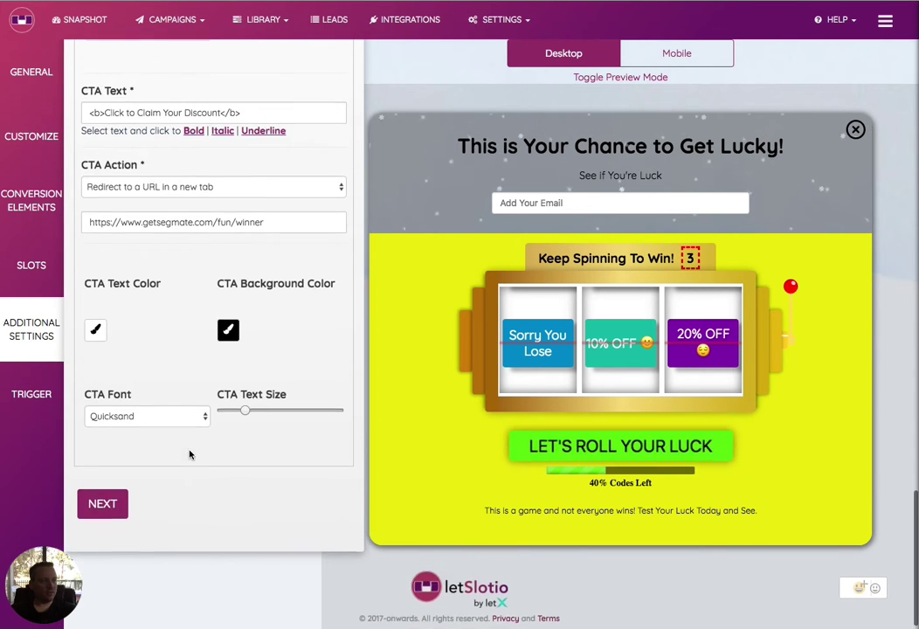
pyautogui.click(227, 353)
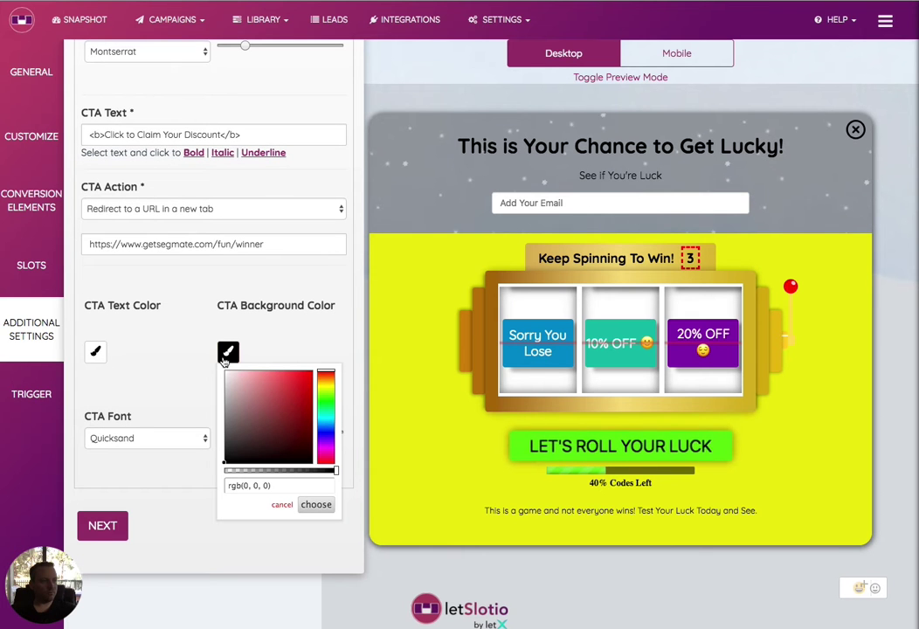
pyautogui.click(323, 384)
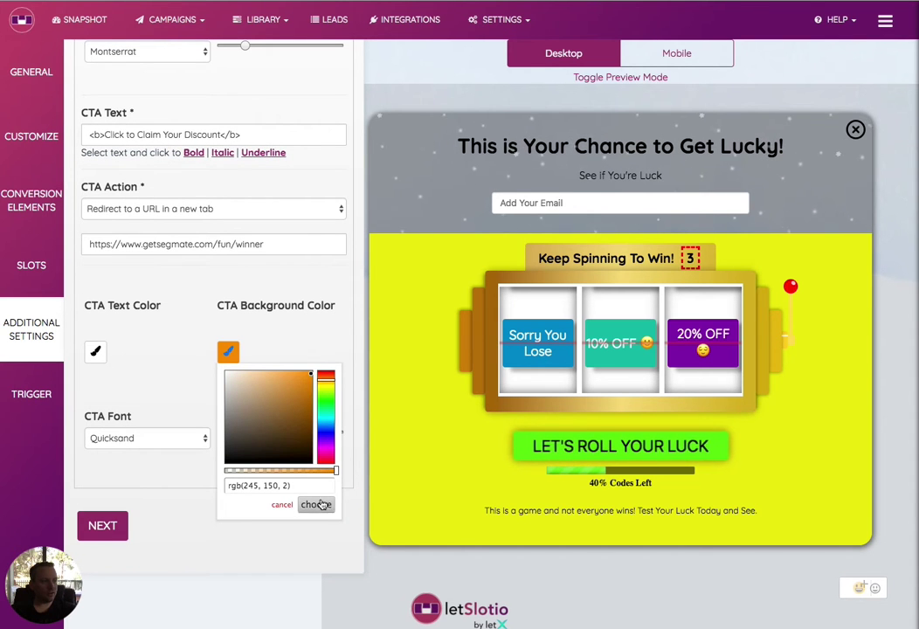
pyautogui.click(317, 504)
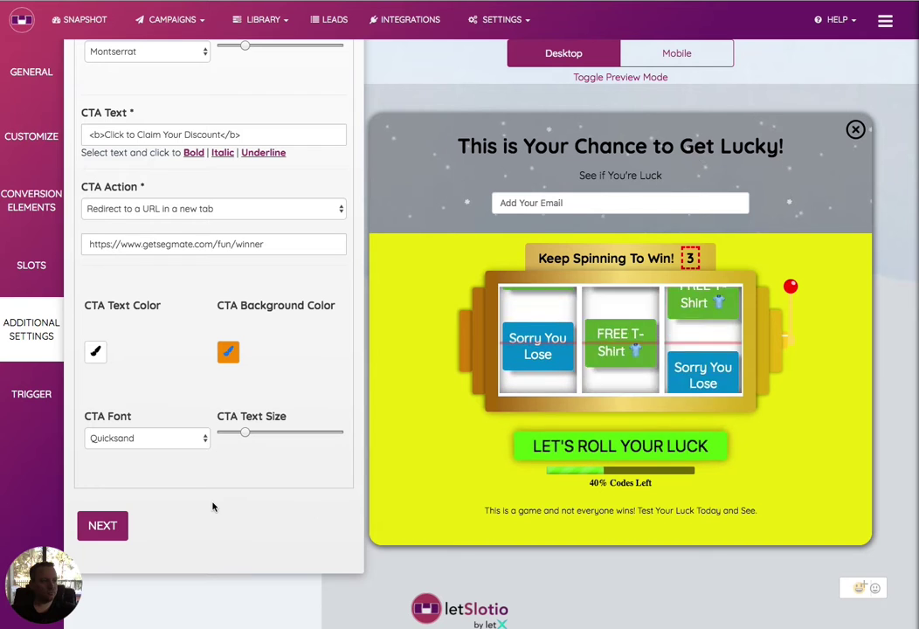
# Set the win reminder Hellobar's CTA background color to red, rgb(245, 2, 2).
pyautogui.click(231, 352)
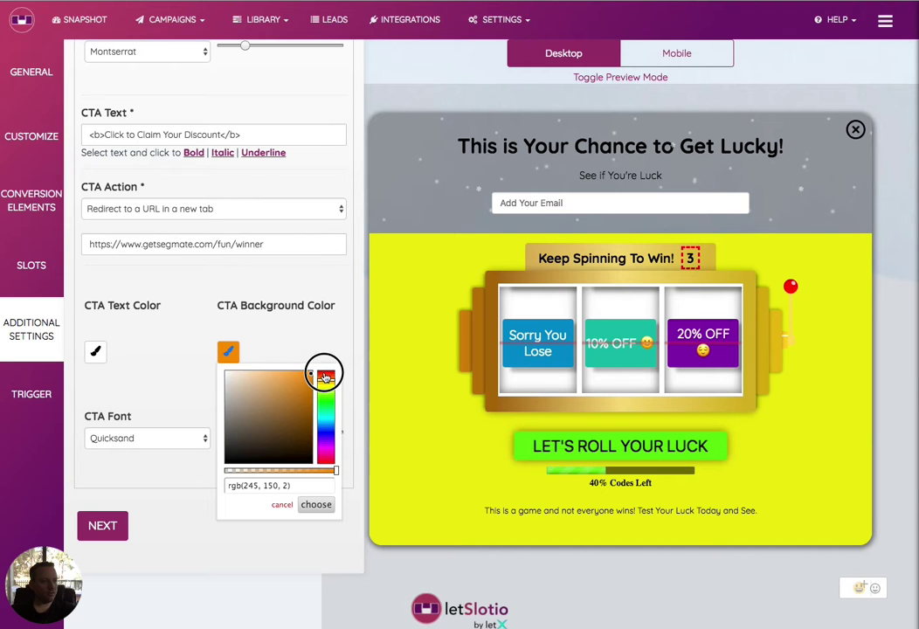
pyautogui.moveTo(323, 381); pyautogui.dragTo(324, 379)
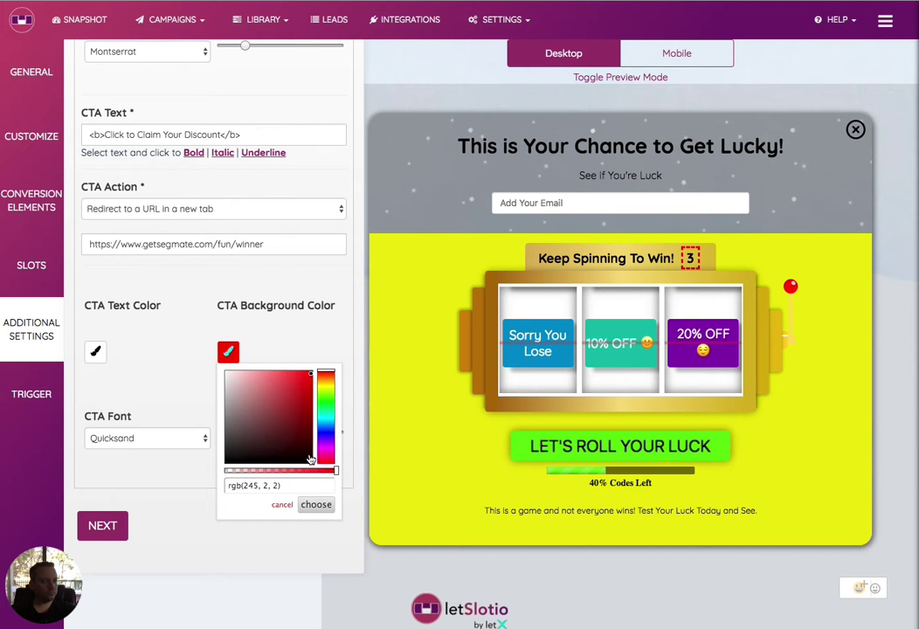
pyautogui.click(314, 504)
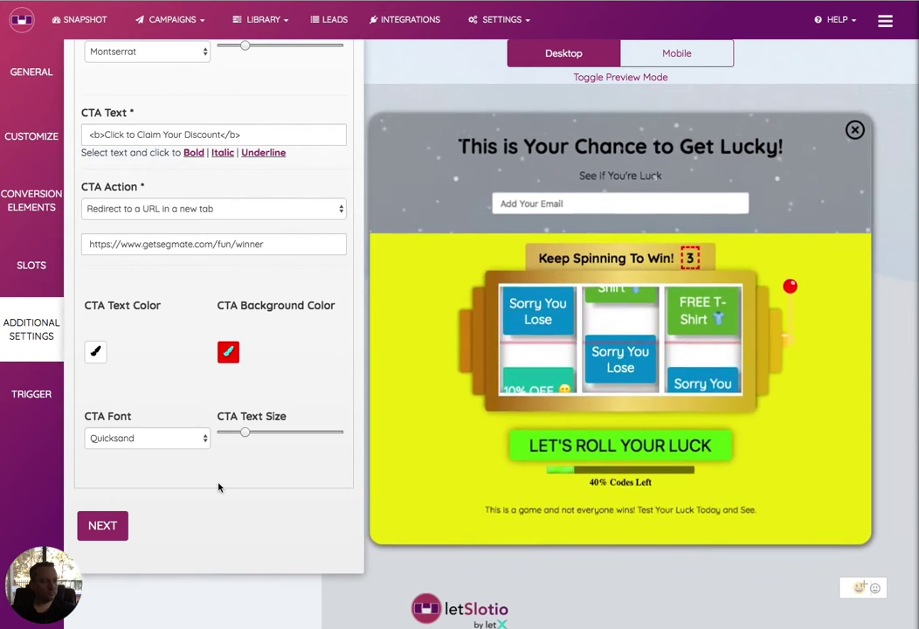
# Continue to the trigger settings and examine the include and exclude URL rules, show-up conditions, floating widget and Segmate integration.
pyautogui.click(115, 526)
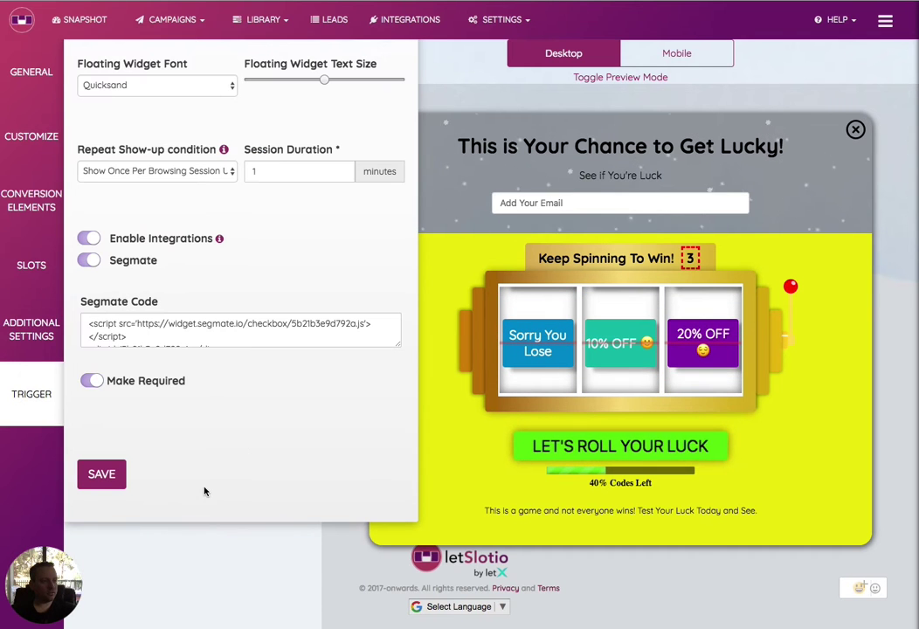
pyautogui.scroll(-1, 203, 333)
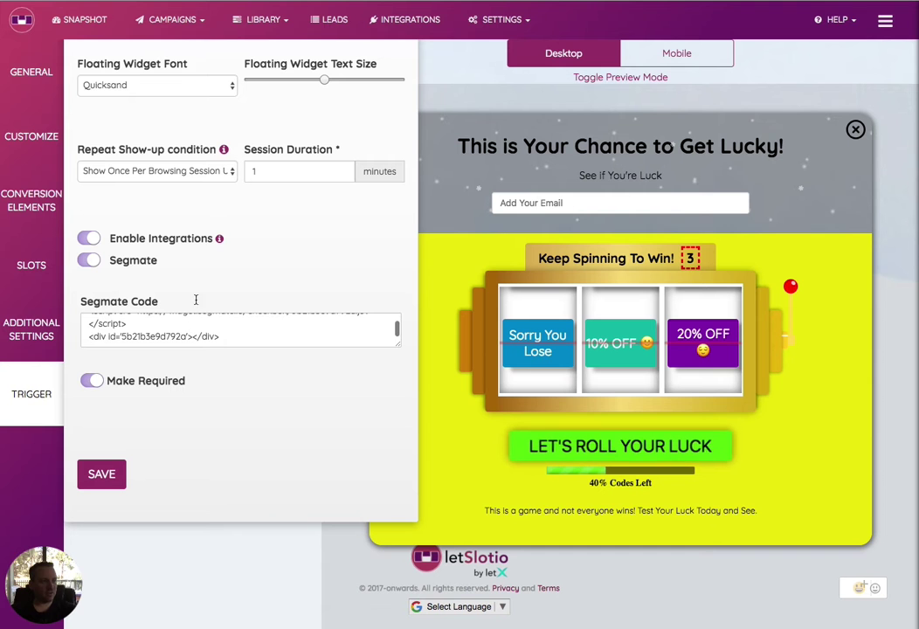
pyautogui.scroll(10, 234, 299)
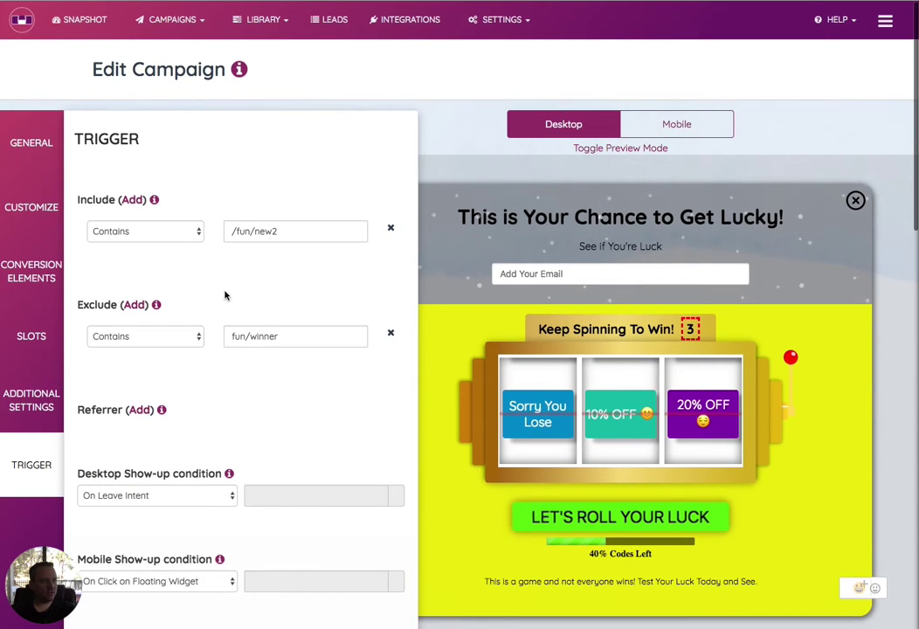
pyautogui.scroll(-5, 226, 295)
pyautogui.scroll(6, 225, 285)
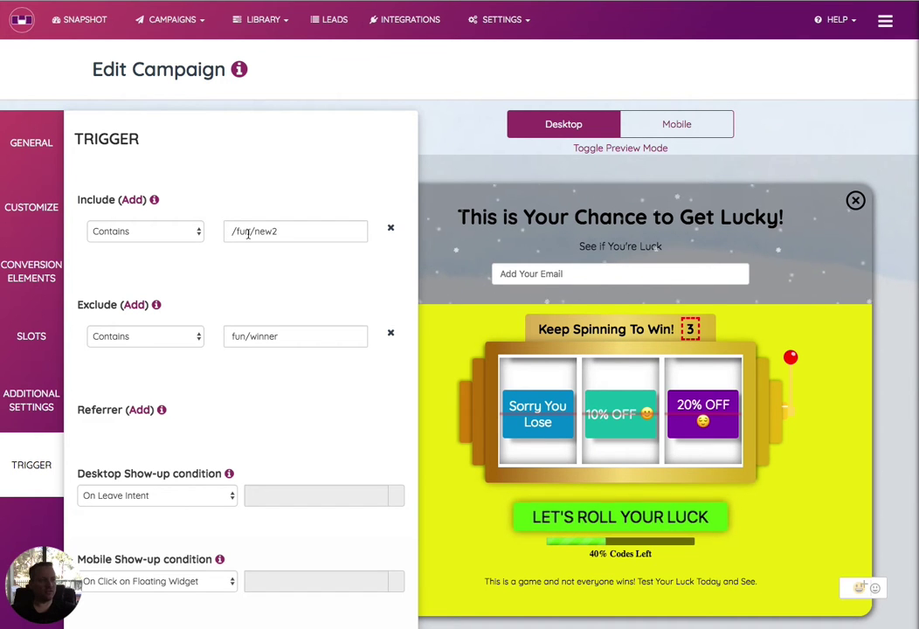
pyautogui.scroll(-1, 281, 262)
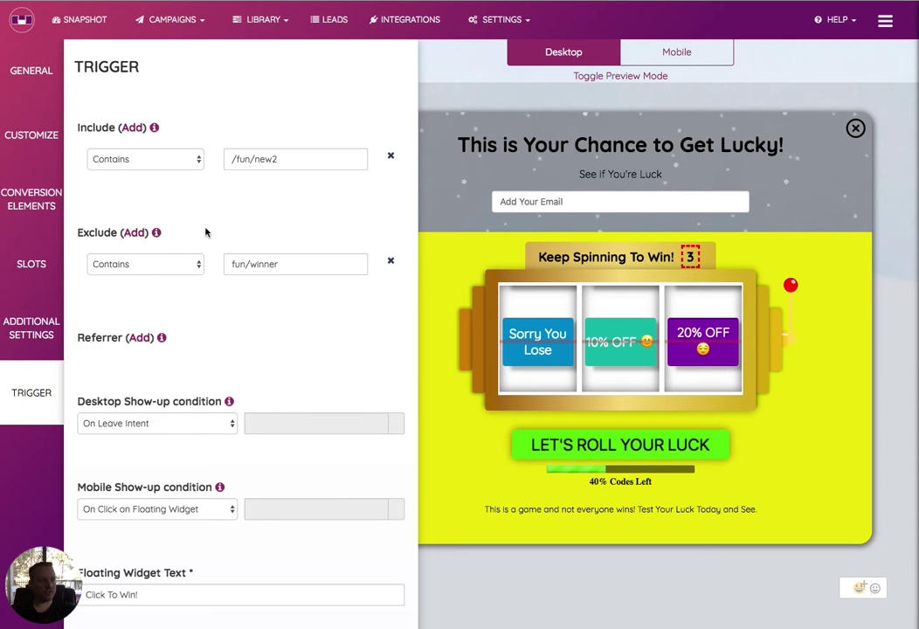
pyautogui.scroll(-1, 231, 269)
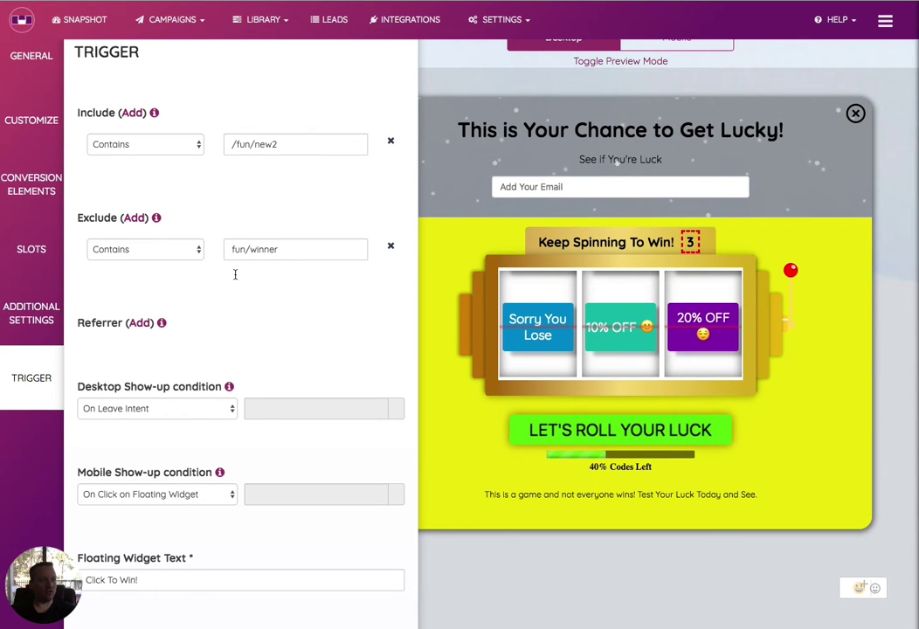
pyautogui.scroll(-10, 235, 274)
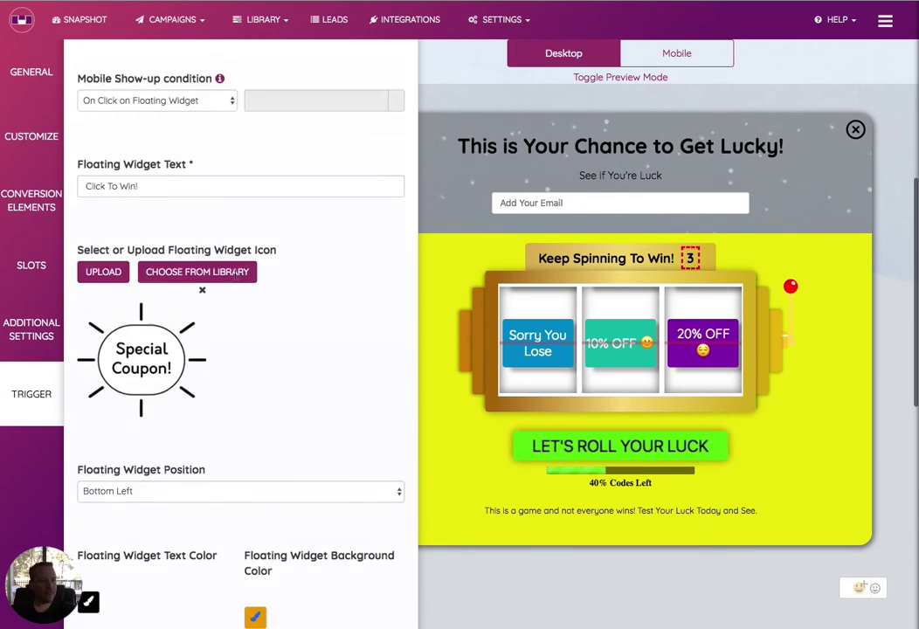
pyautogui.scroll(5, 235, 278)
pyautogui.scroll(-12, 334, 275)
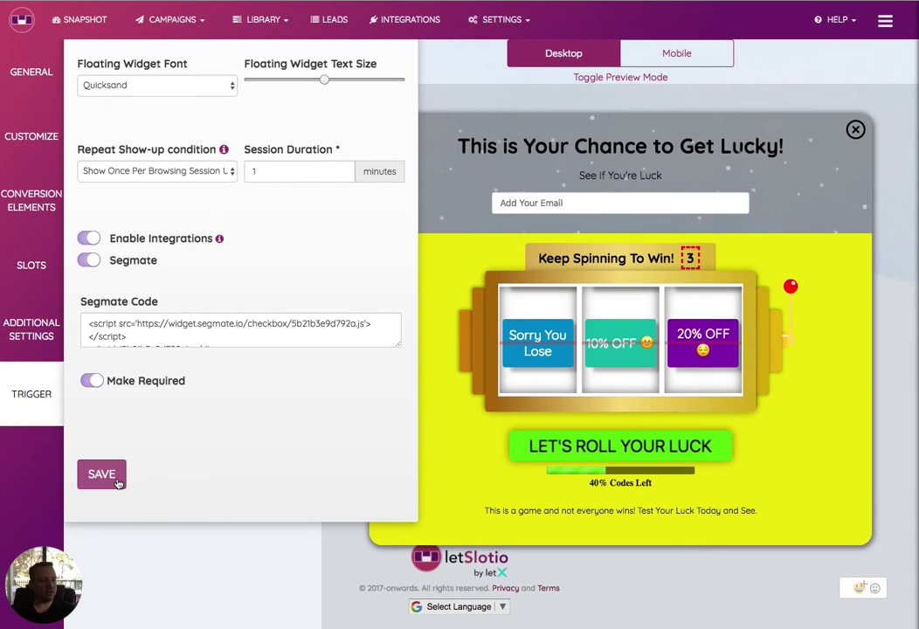
# Save the edited slot-machine campaign and return to the campaigns list.
pyautogui.click(117, 480)
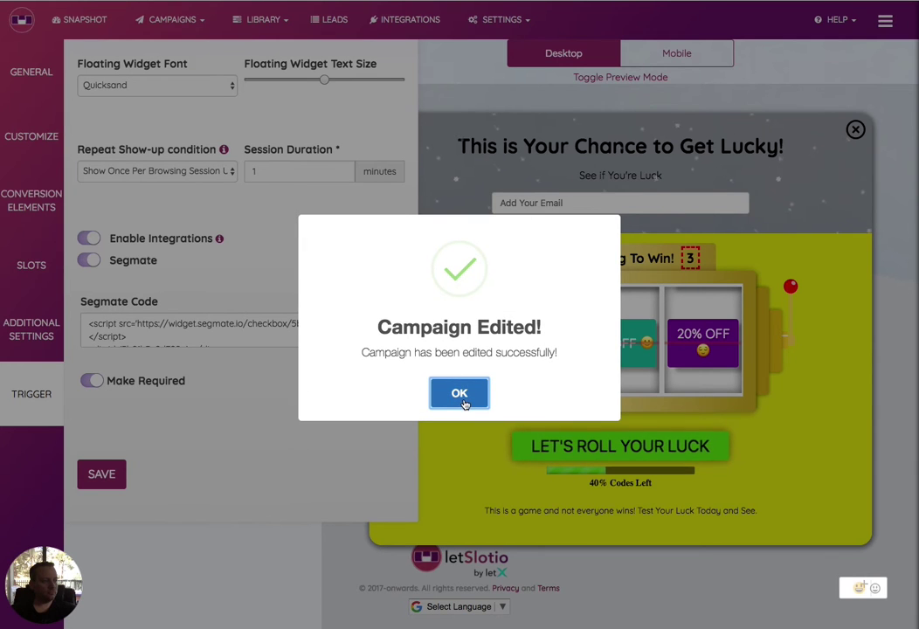
pyautogui.click(463, 398)
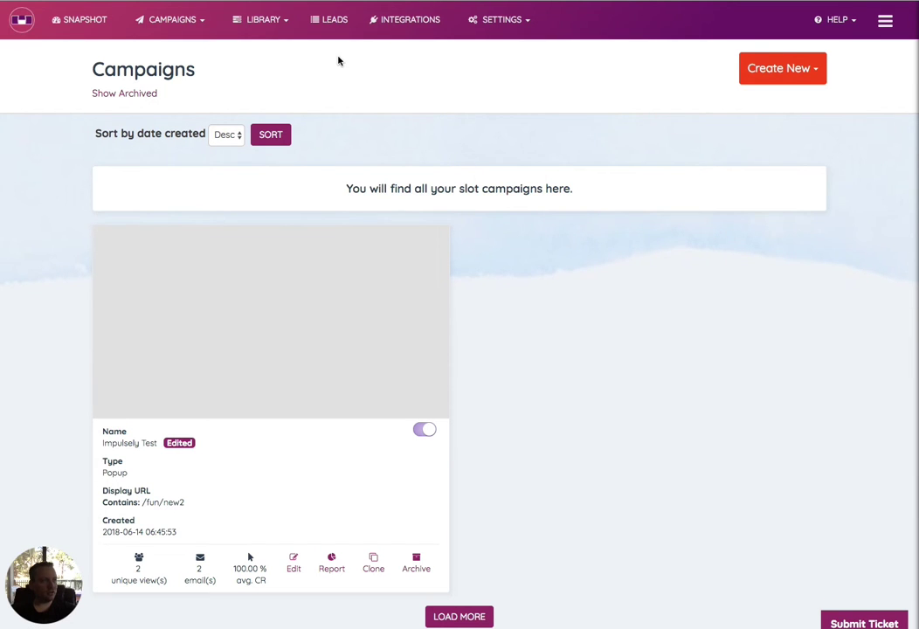
# Review the account domains in the domain profile settings and open the pixel settings.
pyautogui.click(500, 31)
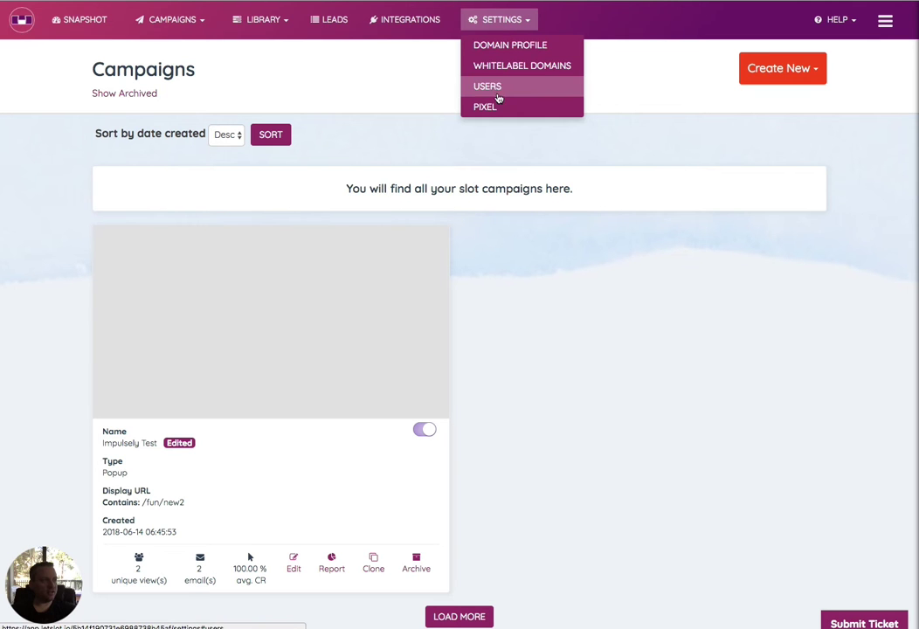
pyautogui.click(499, 52)
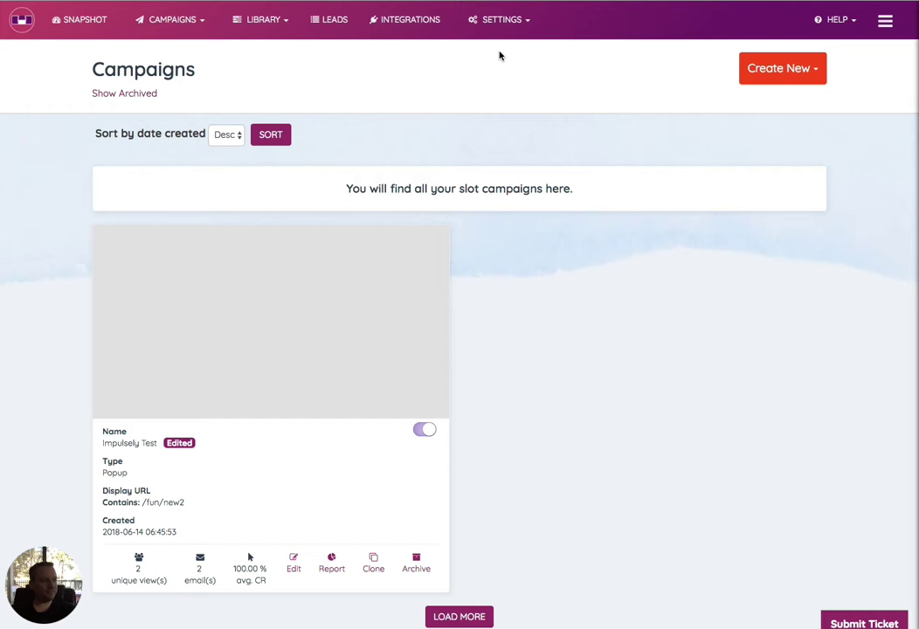
pyautogui.click(515, 26)
pyautogui.click(505, 43)
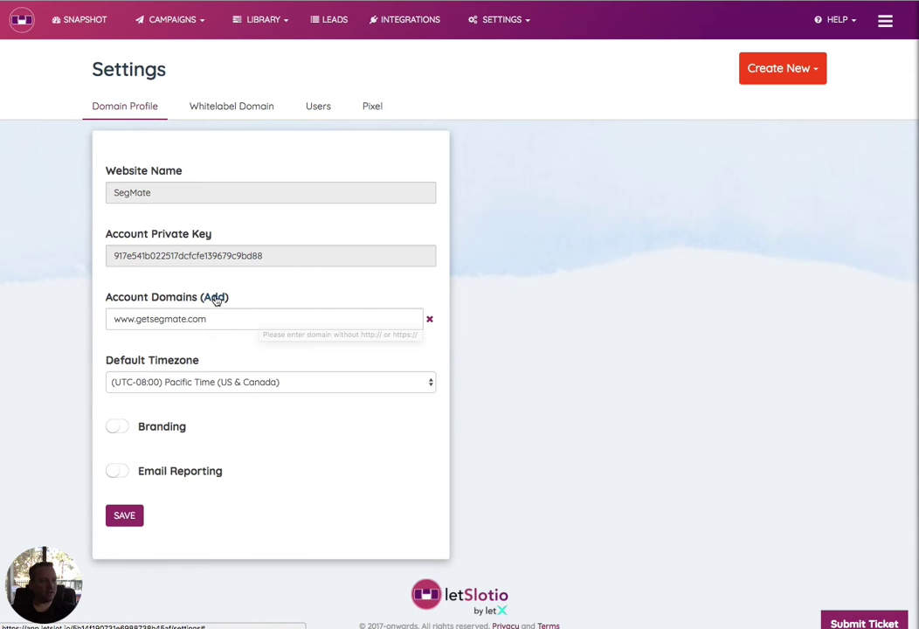
pyautogui.click(216, 298)
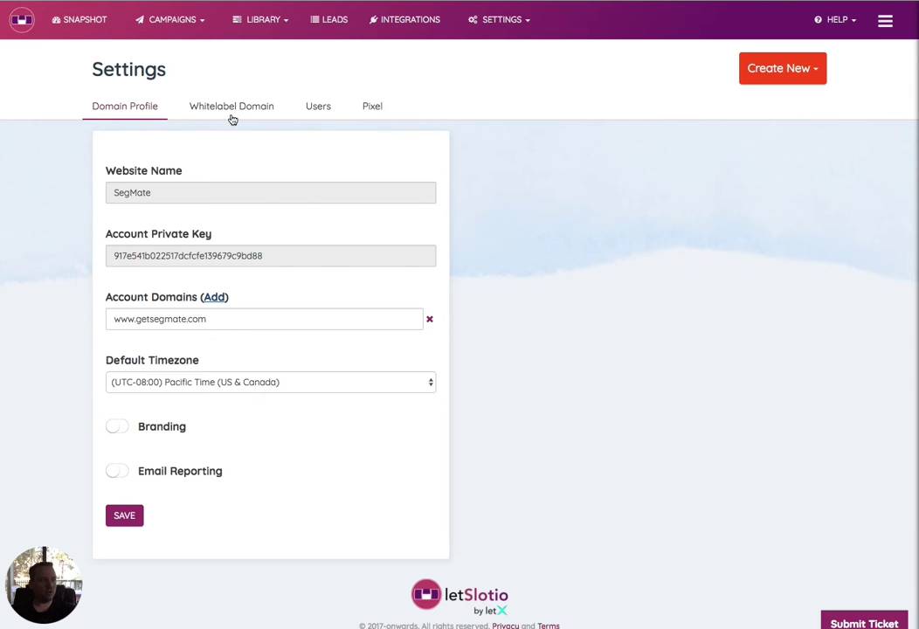
pyautogui.click(366, 109)
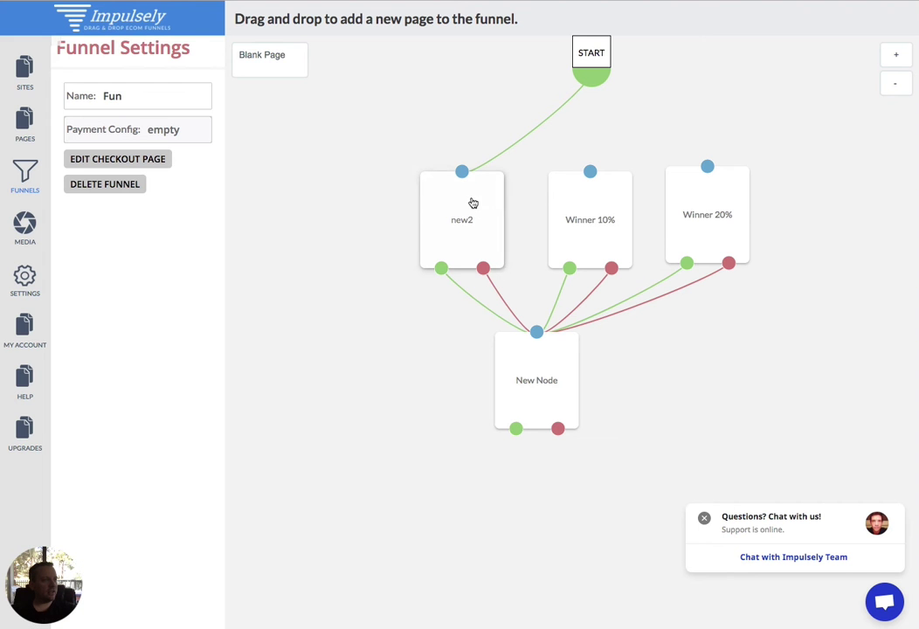
# In Impulsely, open the new2 funnel page for editing and save the letslot.io script in the HTML block under "More About Our Special".
pyautogui.click(472, 203)
pyautogui.click(439, 224)
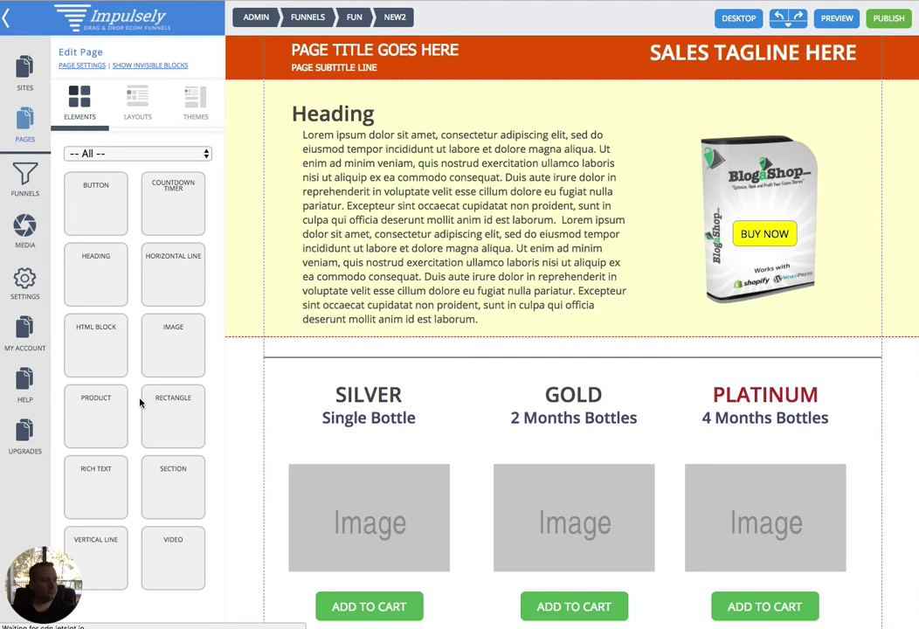
pyautogui.scroll(-10, 349, 410)
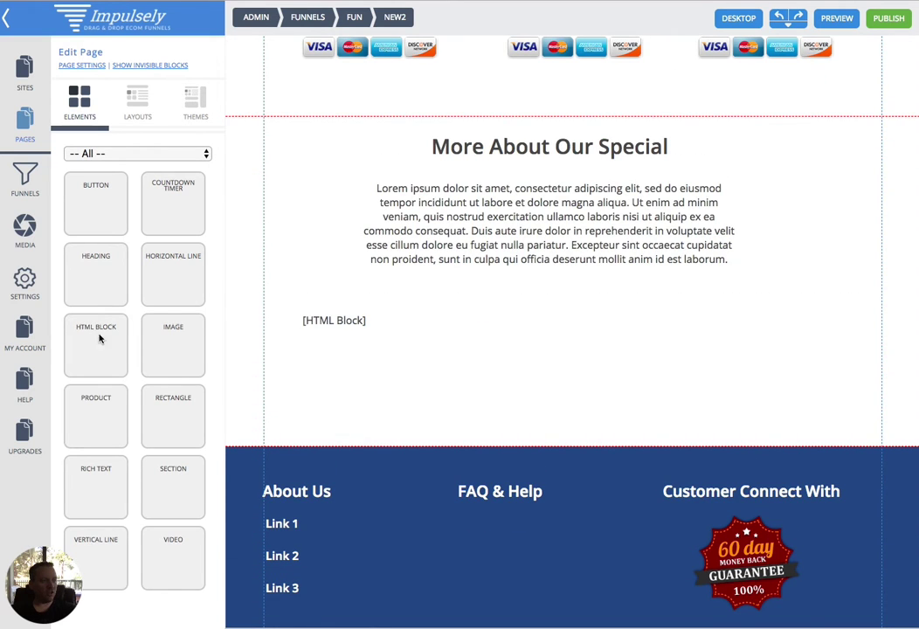
pyautogui.click(336, 334)
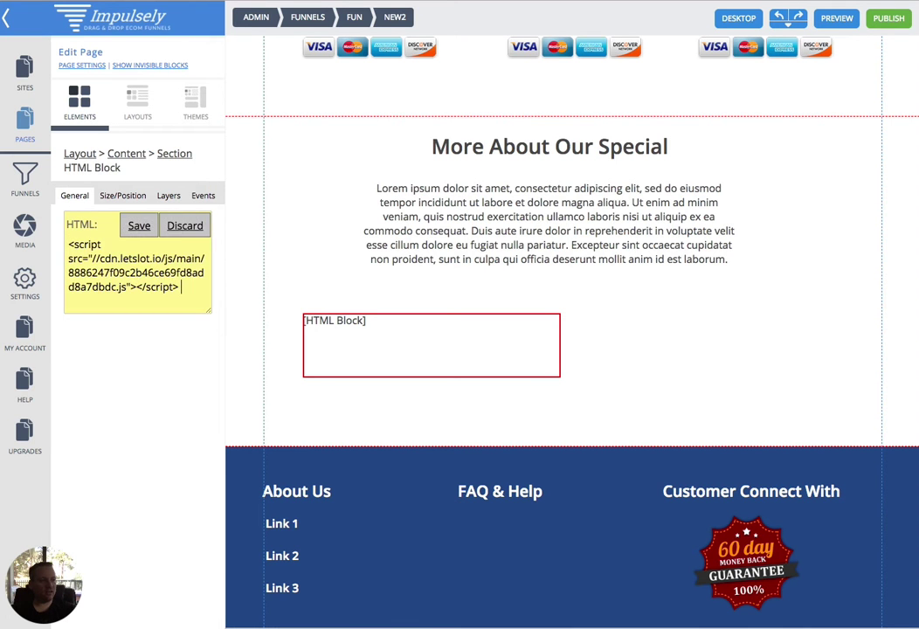
pyautogui.click(135, 225)
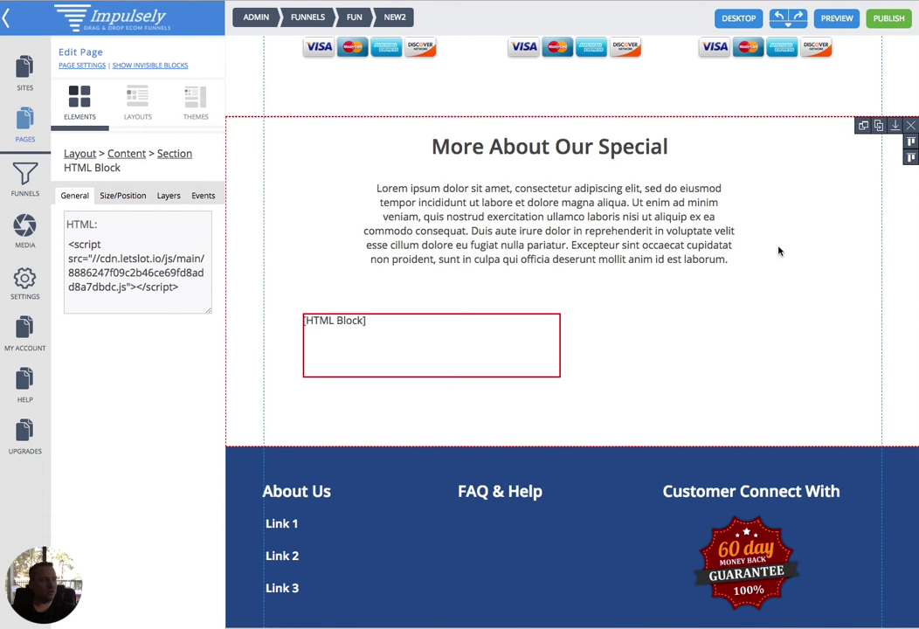
# Publish the new2 page and open its published version.
pyautogui.click(831, 148)
pyautogui.click(887, 19)
pyautogui.click(483, 329)
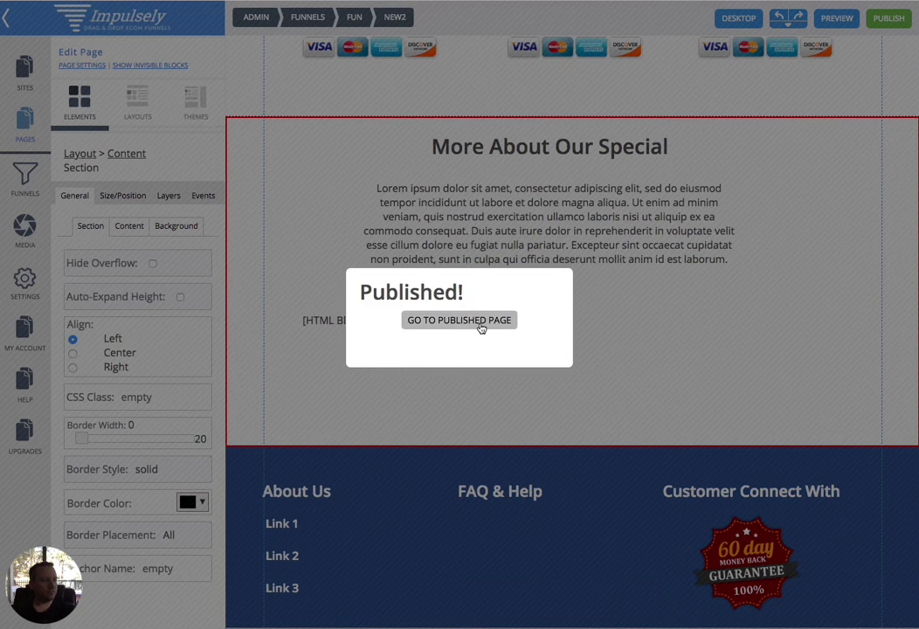
pyautogui.click(481, 324)
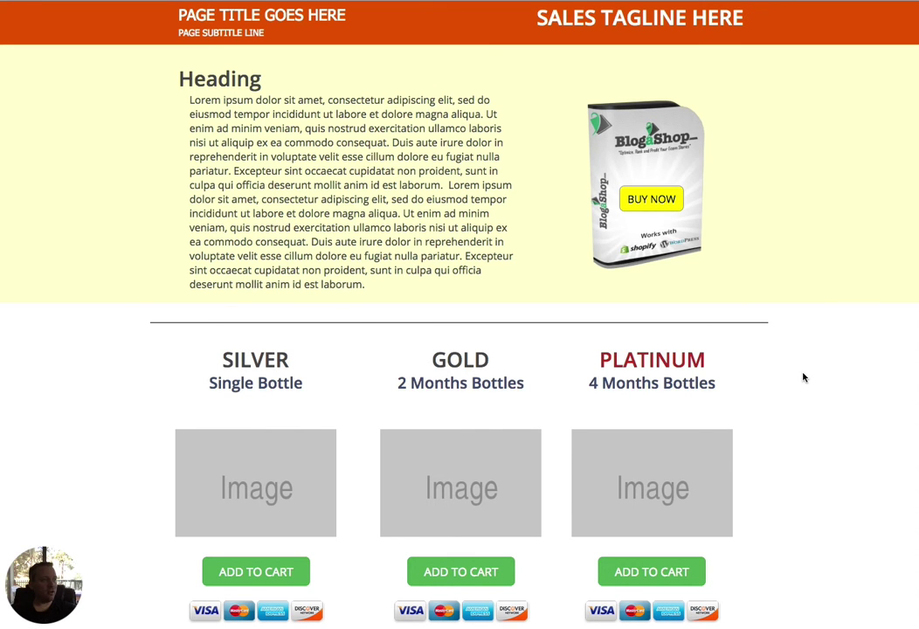
# Examine the published page, trigger the slot-machine popup through leave intent and check how it displays over the page.
pyautogui.scroll(-10, 803, 377)
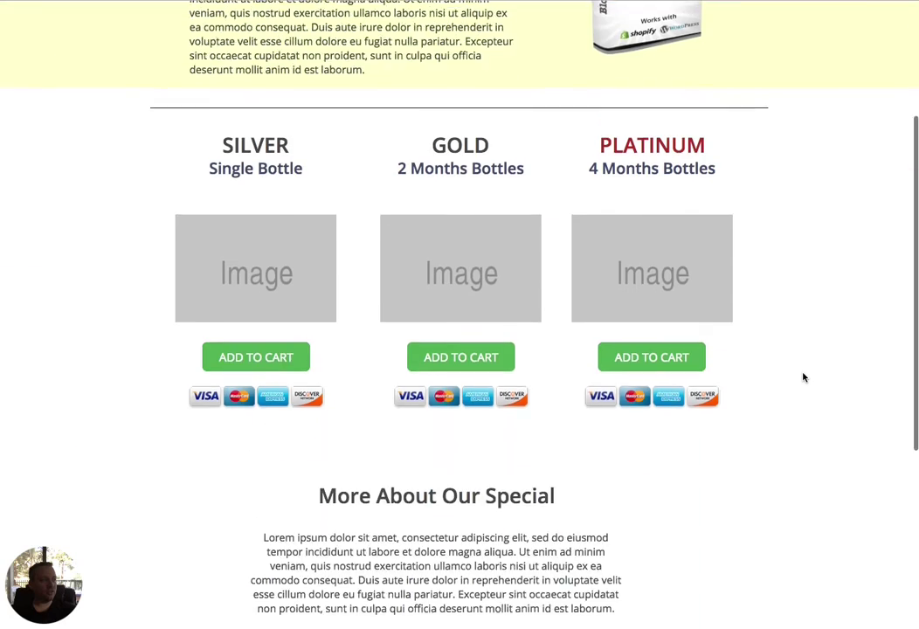
pyautogui.scroll(10, 802, 377)
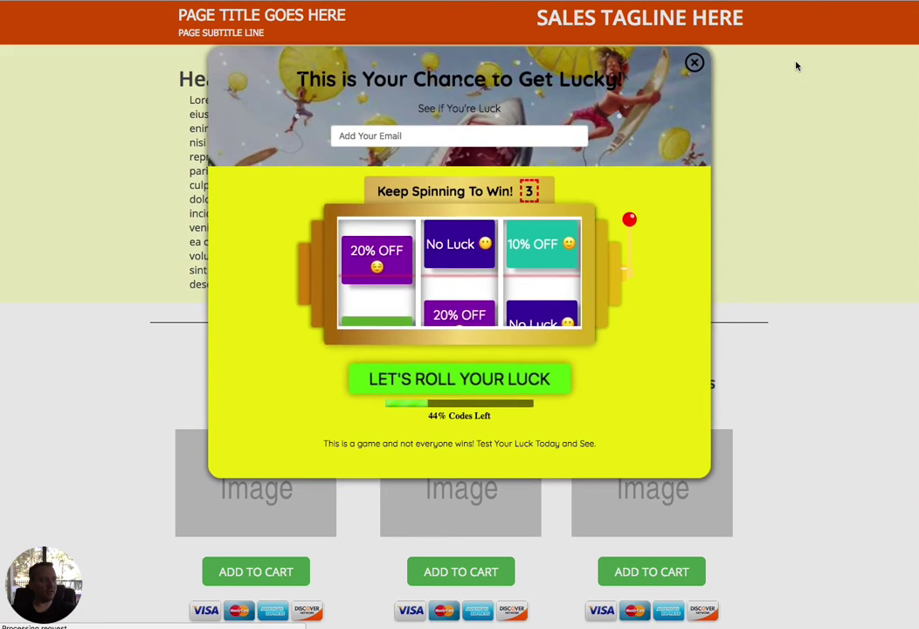
pyautogui.scroll(-3, 808, 121)
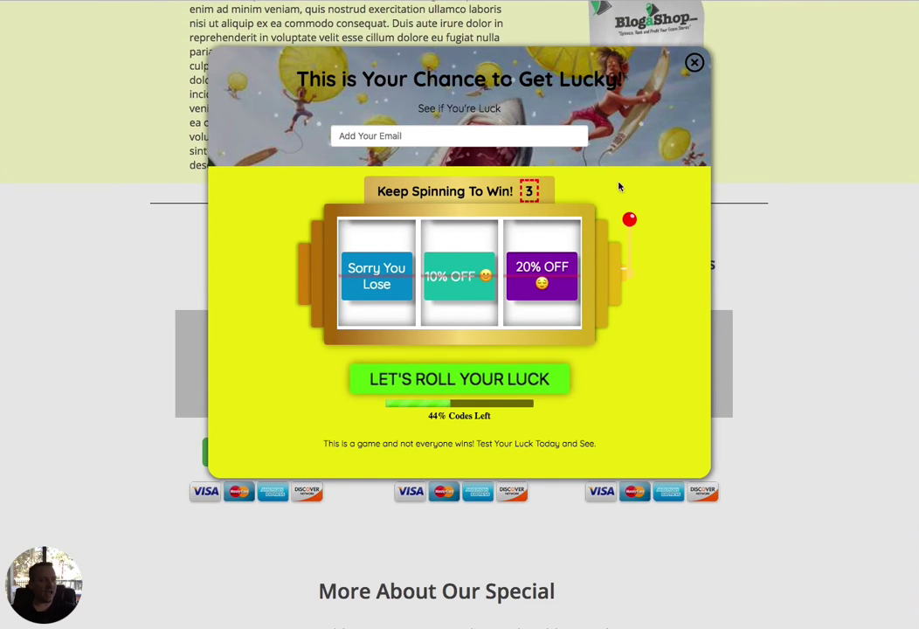
pyautogui.scroll(3, 778, 340)
pyautogui.scroll(-10, 777, 341)
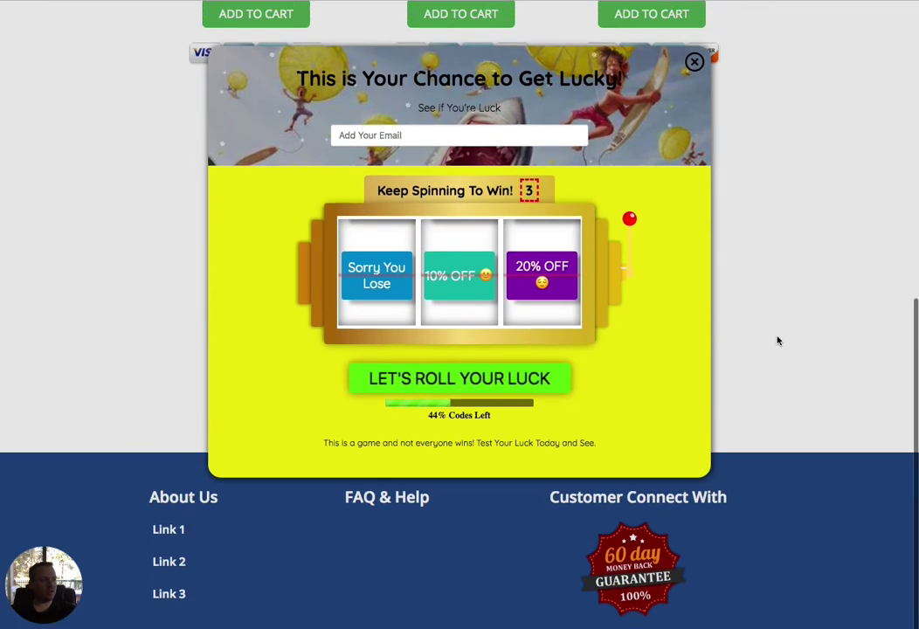
pyautogui.scroll(10, 777, 341)
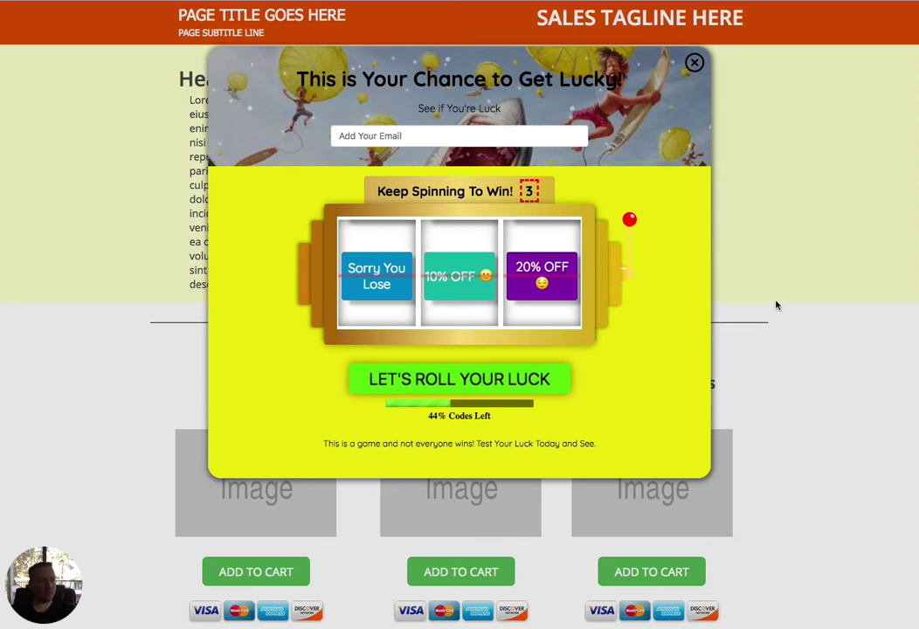
# Test the slot-machine popup by playing all its spins, try one more spin without any left, and close the popup.
pyautogui.scroll(-3, 777, 192)
pyautogui.scroll(5, 778, 191)
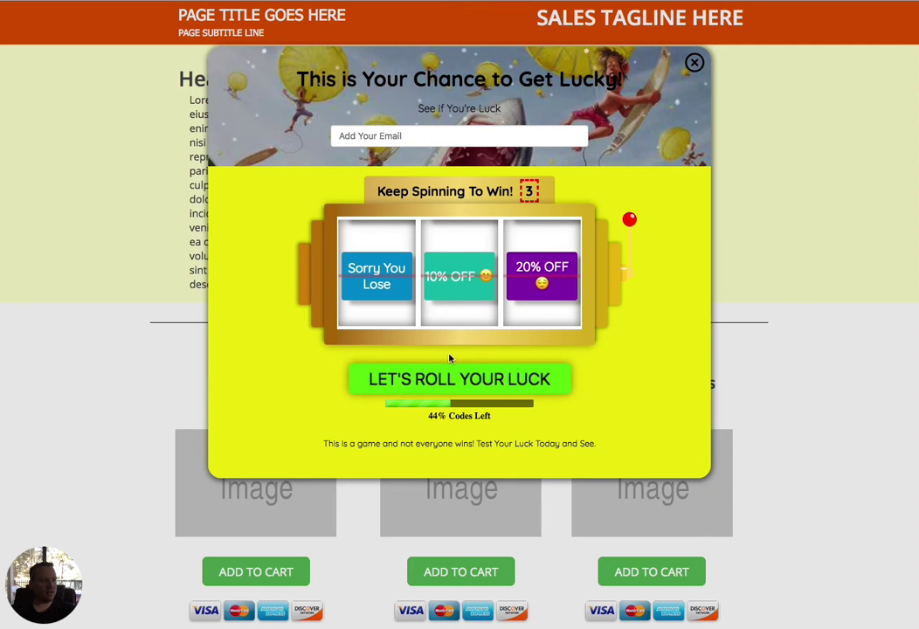
pyautogui.click(452, 380)
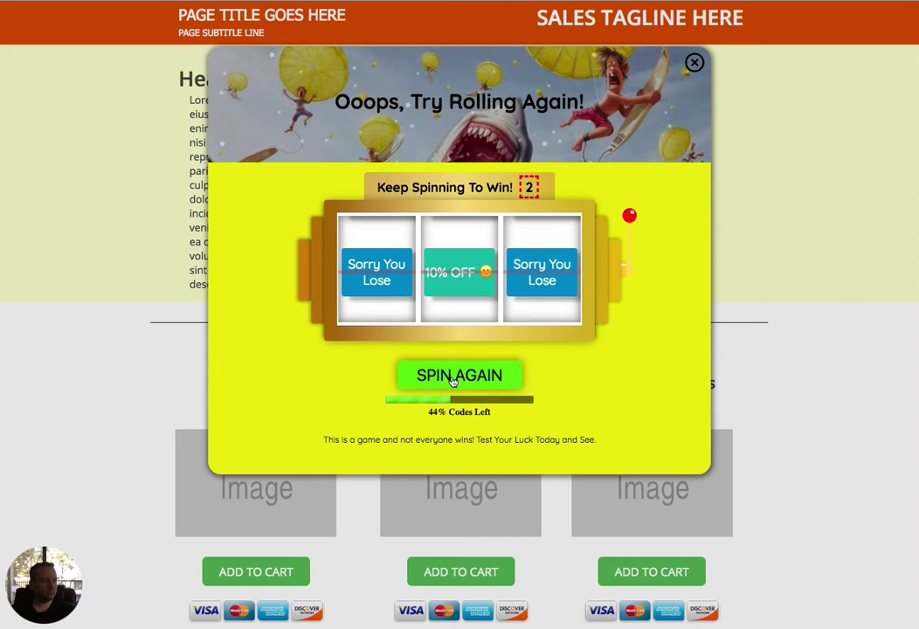
pyautogui.click(453, 379)
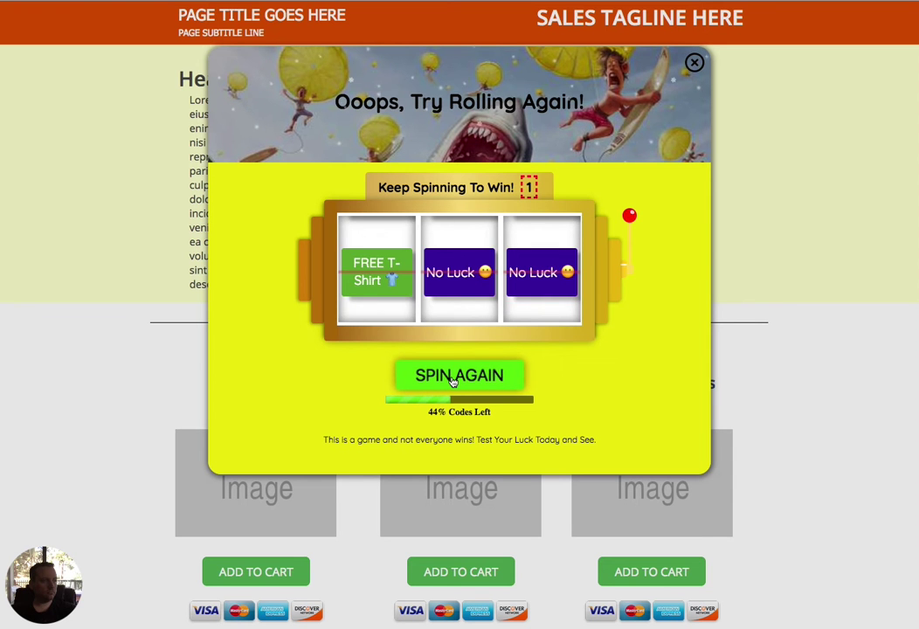
pyautogui.click(453, 379)
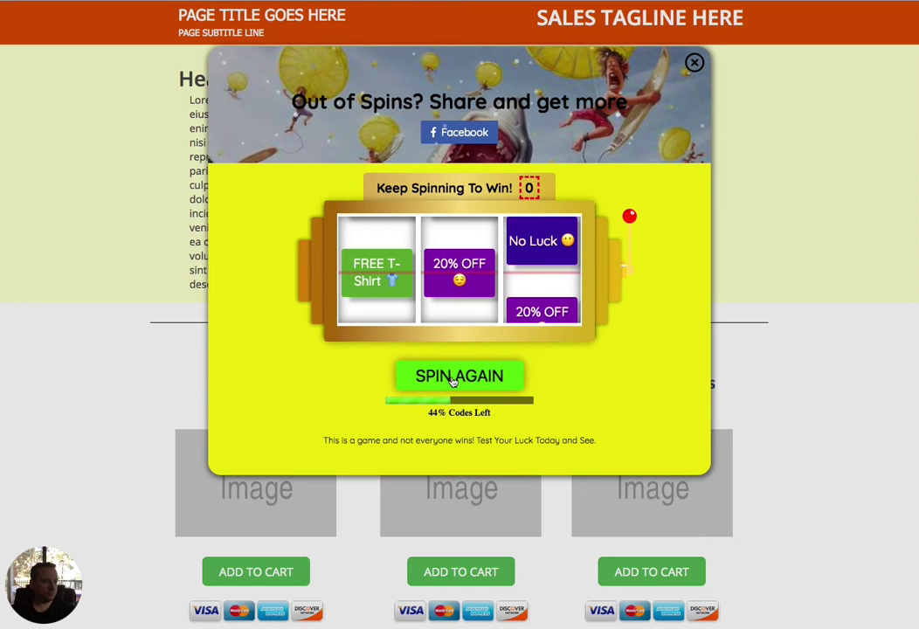
pyautogui.click(453, 381)
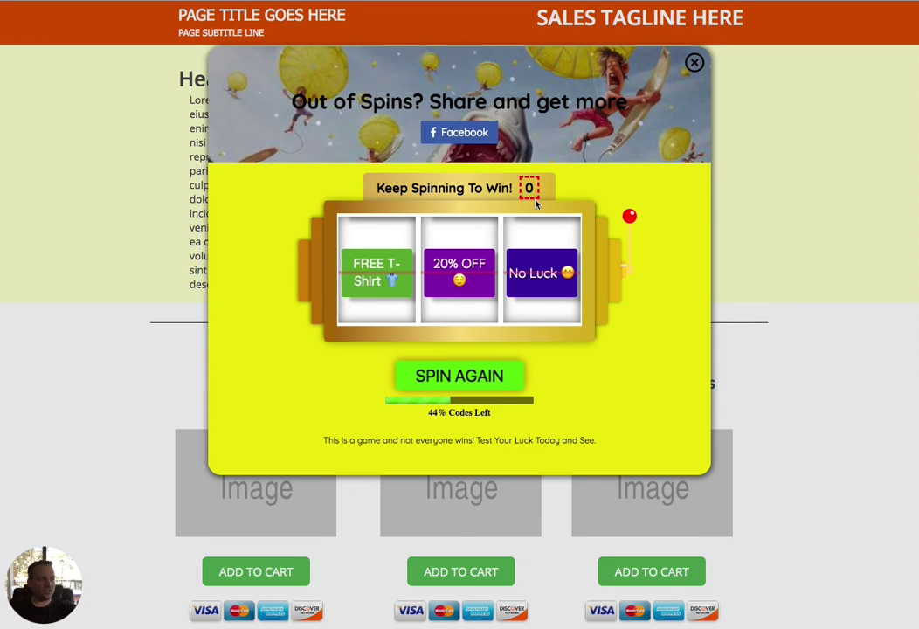
pyautogui.click(693, 64)
pyautogui.click(693, 64)
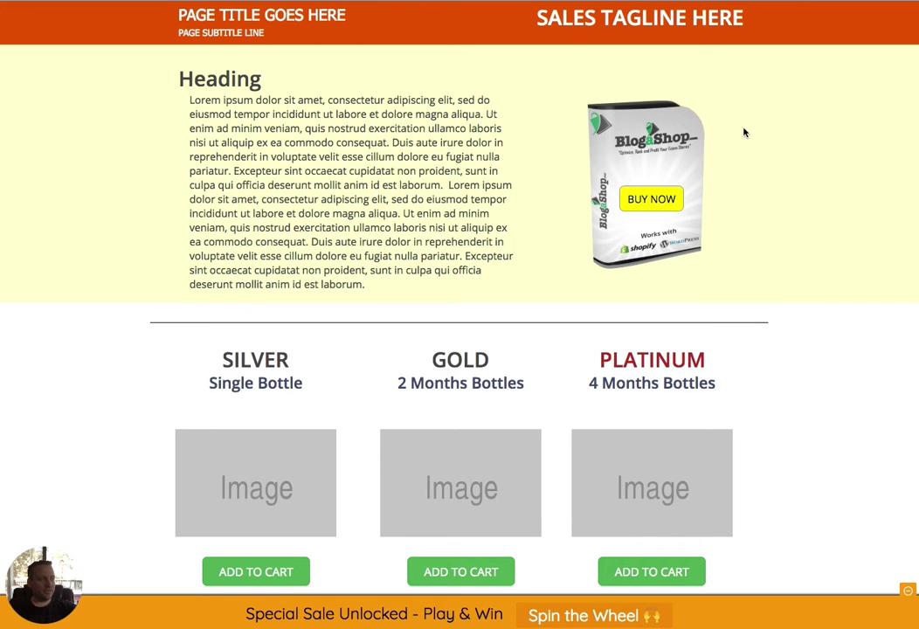
# Check the Hellobar while moving through the page, reopen the slot-machine popup from it, try another roll and close the popup.
pyautogui.scroll(-5, 742, 175)
pyautogui.scroll(5, 698, 174)
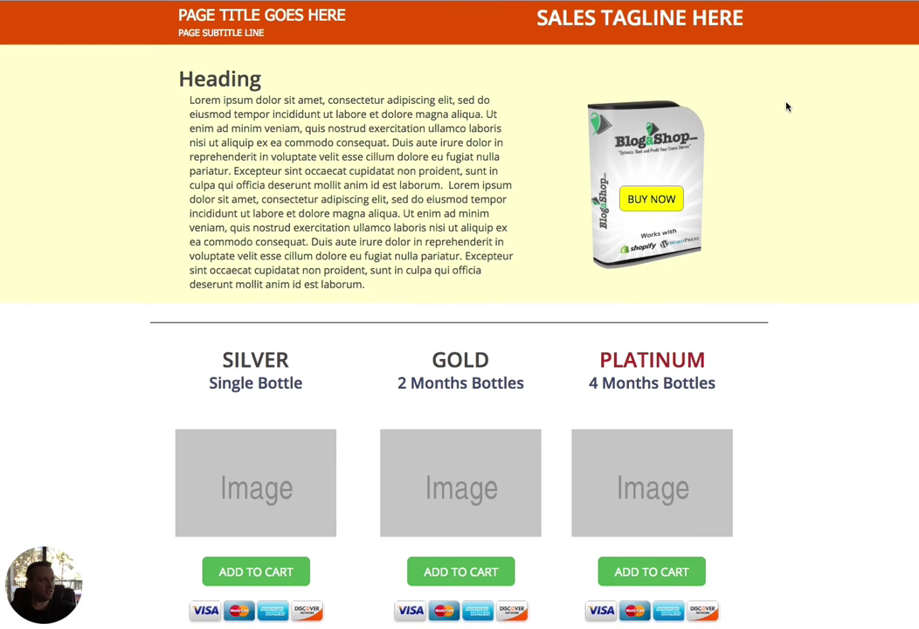
pyautogui.click(625, 616)
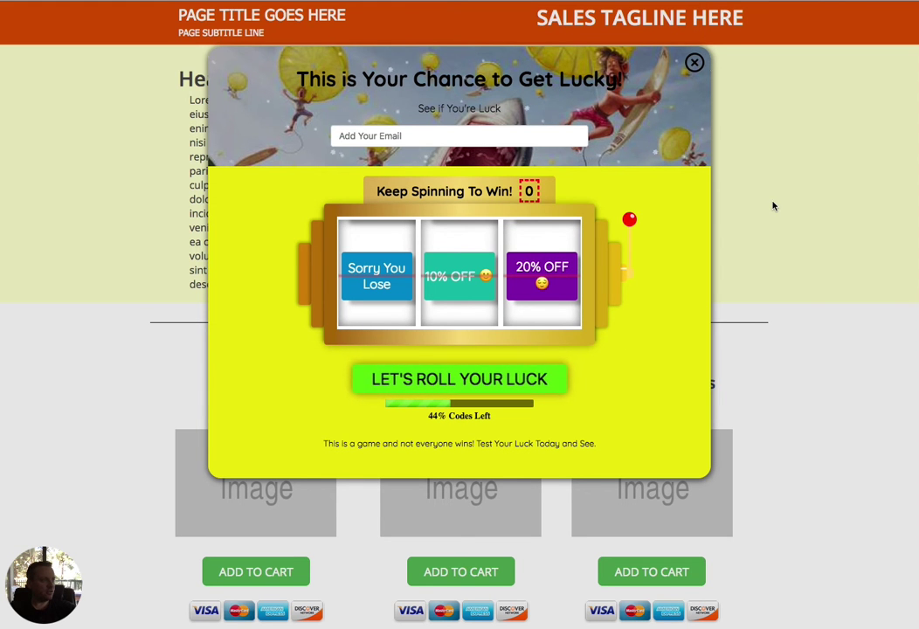
pyautogui.click(534, 379)
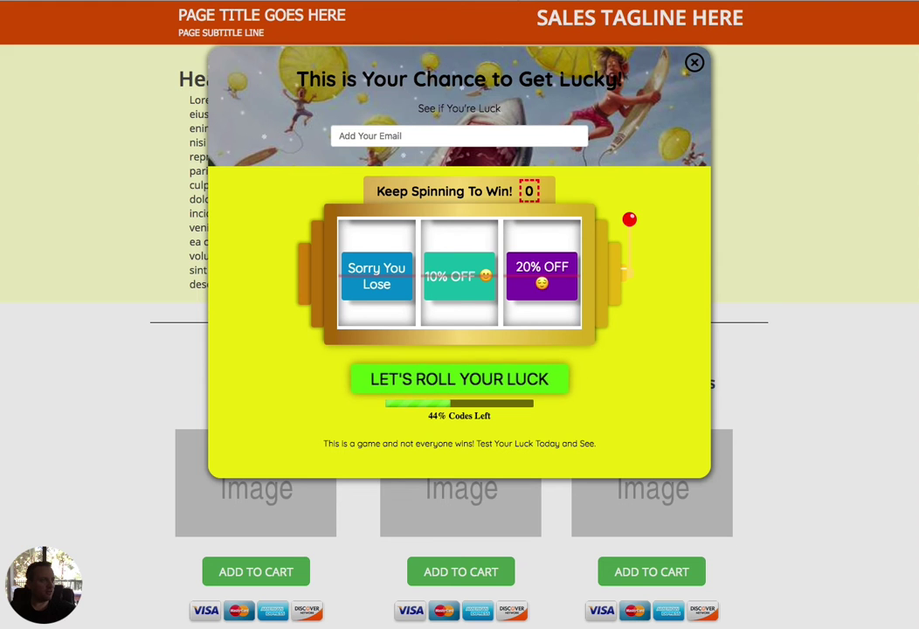
pyautogui.click(694, 62)
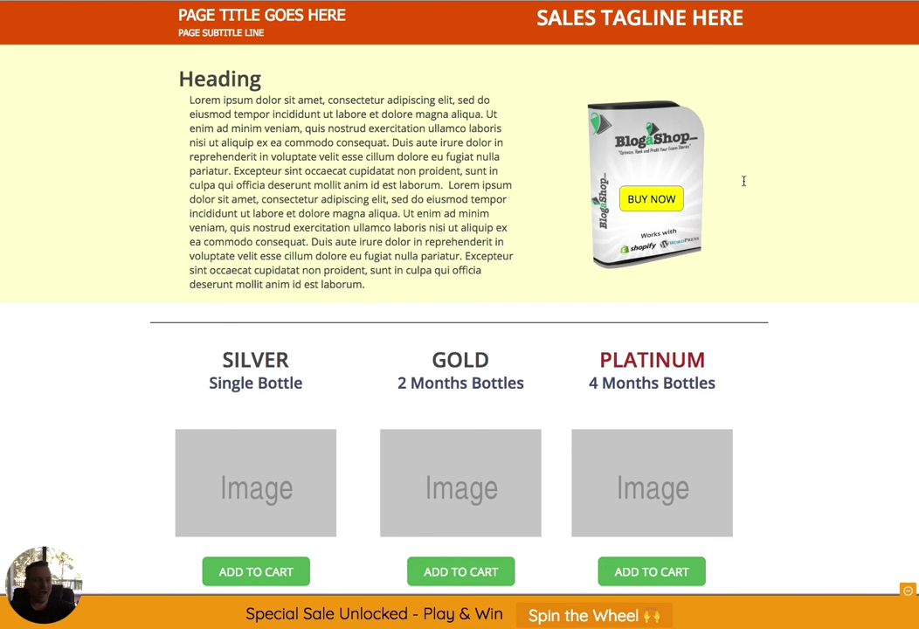
# Check that the Hellobar follows the page and launch the game from its "Spin the Wheel" offer again.
pyautogui.scroll(-5, 744, 215)
pyautogui.scroll(4, 743, 215)
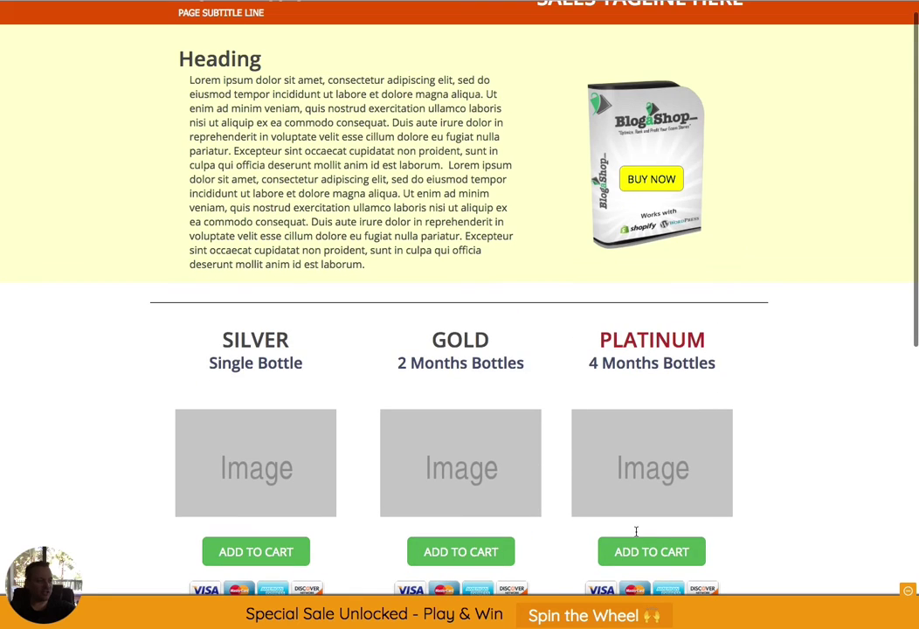
pyautogui.click(592, 616)
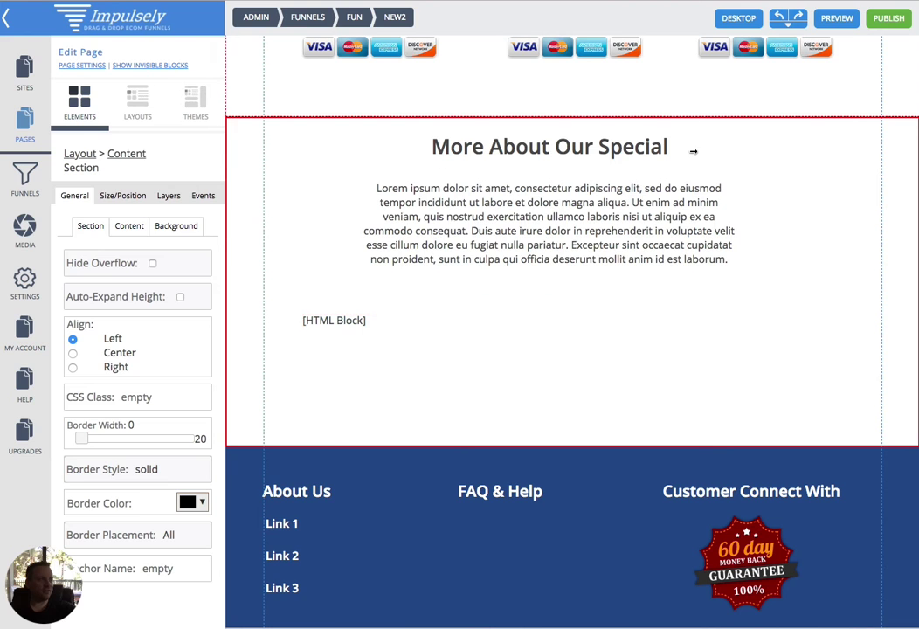
# Switch back to the Impulsely editor and return from the new2 page to the fun funnel.
pyautogui.click(352, 18)
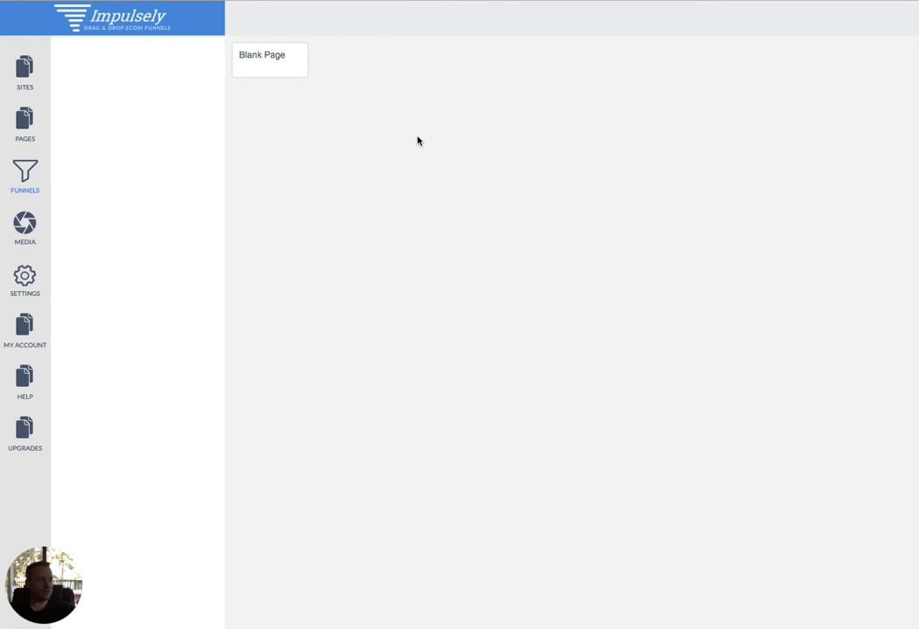